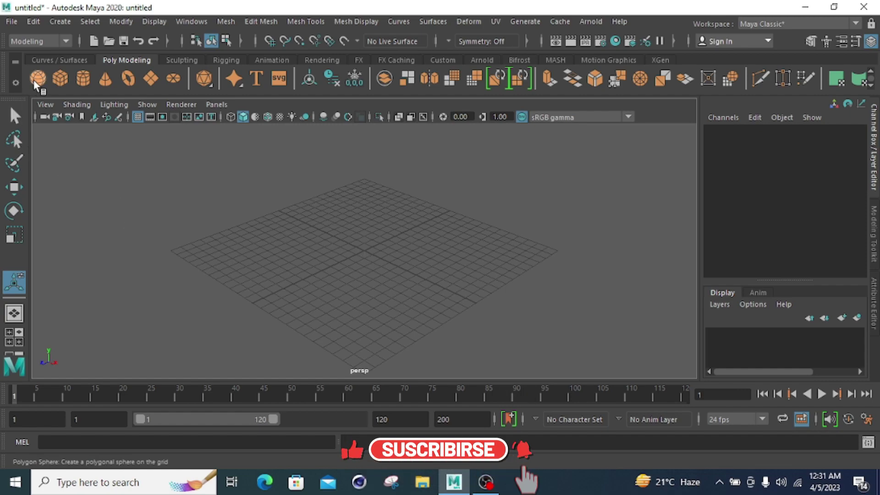
Create a polygon sphere with radius 1 and 20 axis and height subdivisions at the grid's centre and select it
left_click(60, 22)
mouse_move(90, 74)
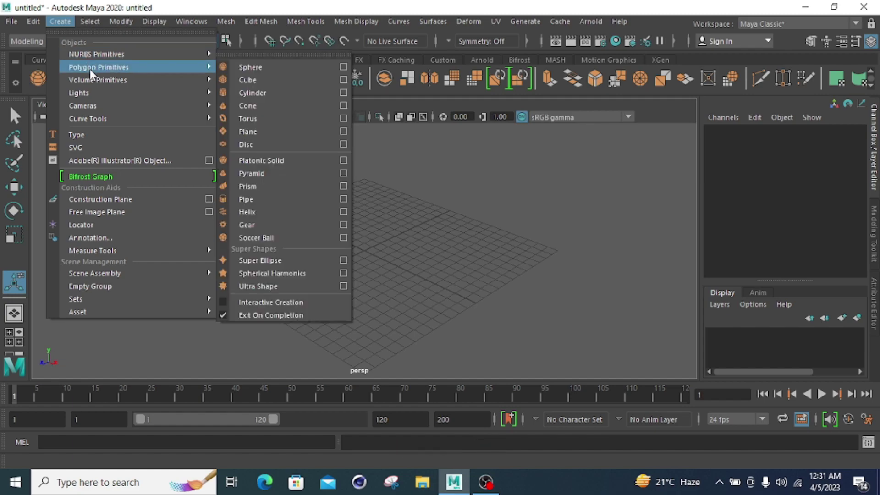
left_click(287, 179)
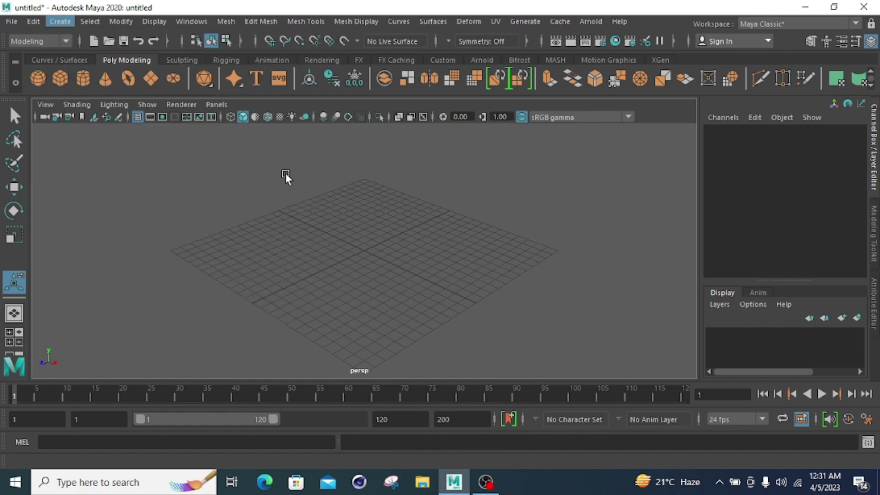
left_click(38, 79)
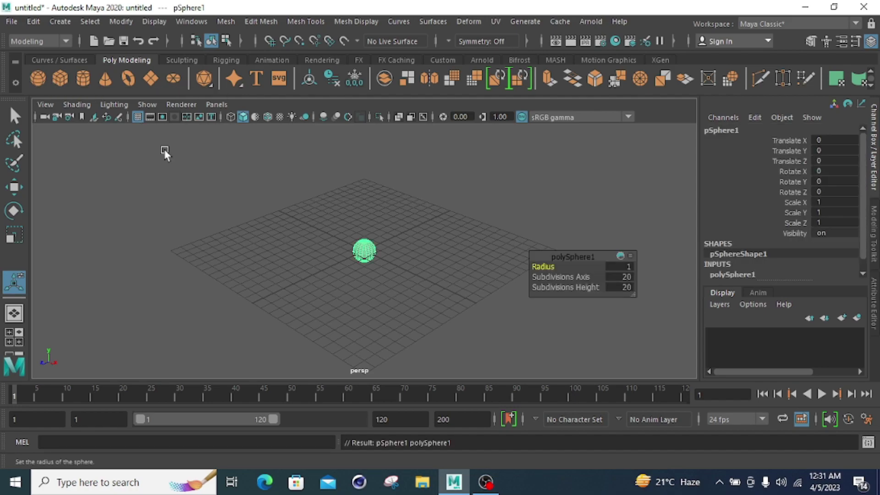
left_click(549, 306)
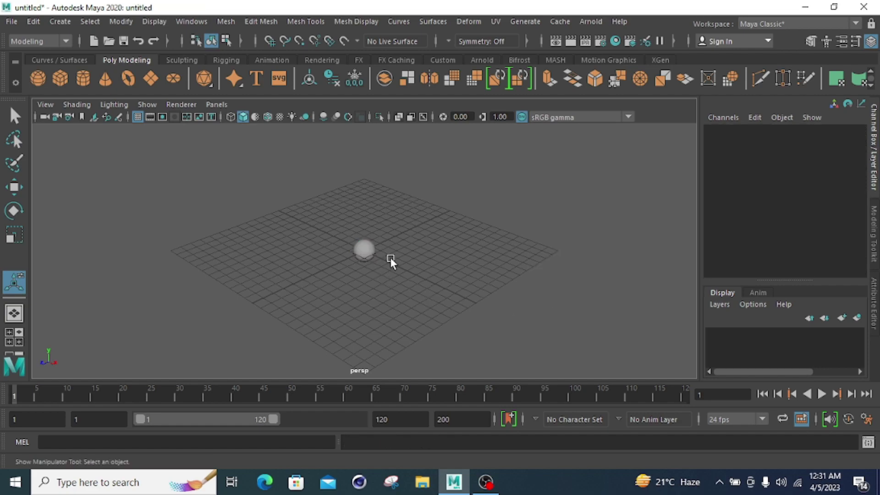
left_click(363, 248)
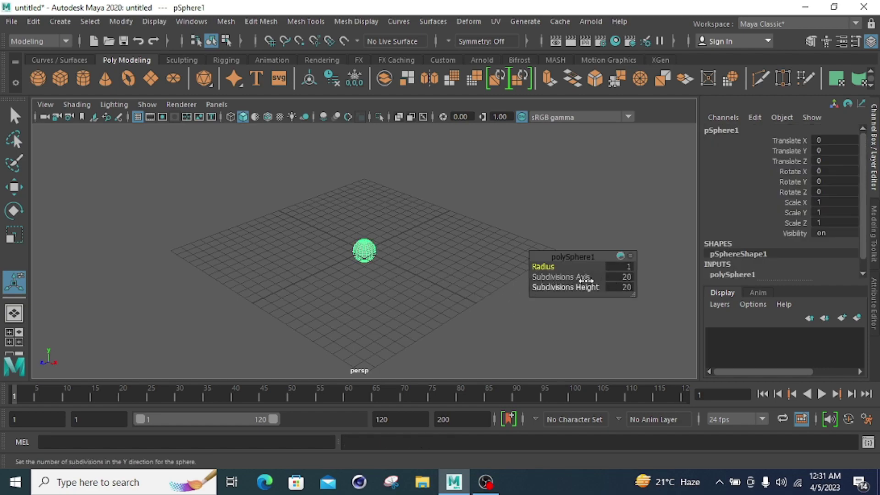
Switch the sphere to face selection mode and select all of its faces
left_click(614, 313)
scroll(365, 304, "up", 10)
left_click(365, 243)
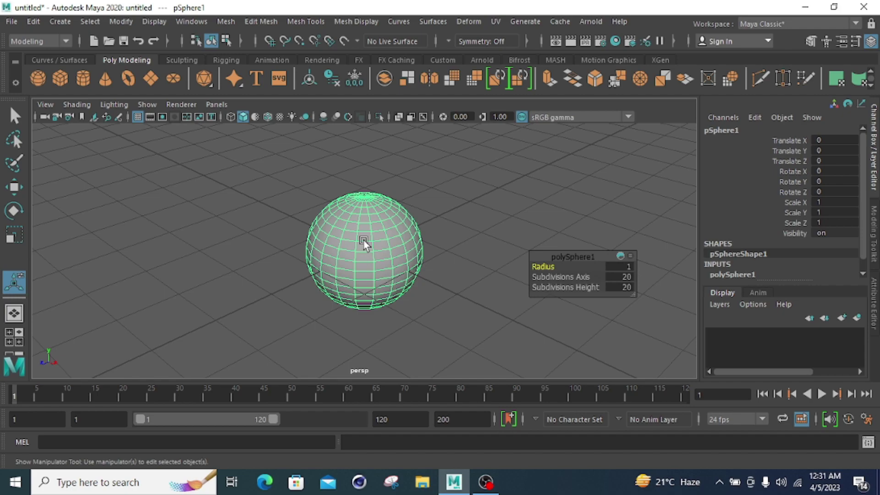
scroll(365, 243, "up", 2)
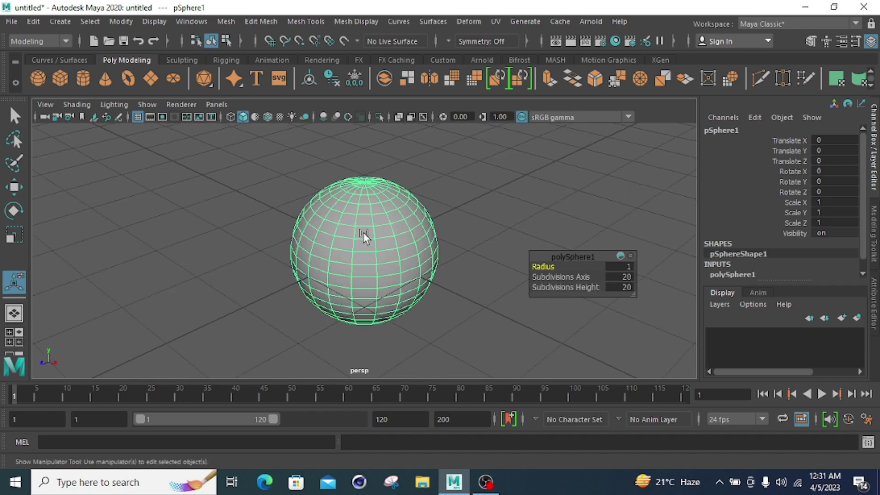
right_click(364, 234)
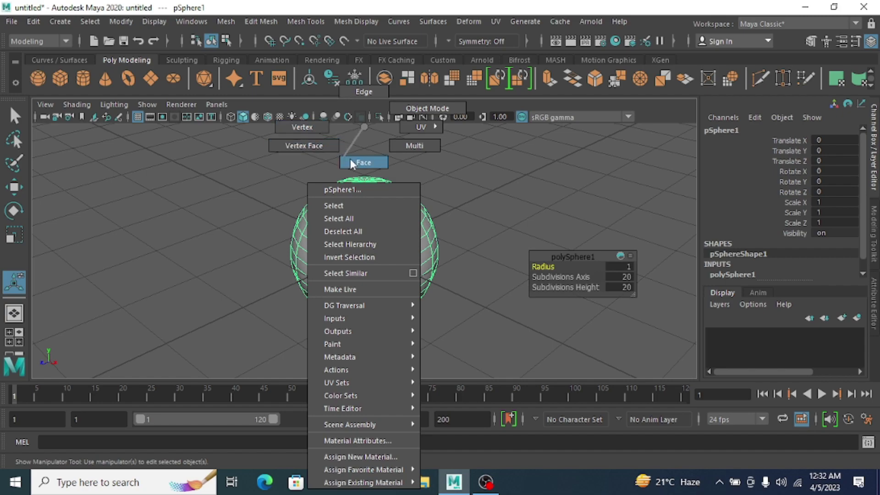
right_click_drag(423, 129, 425, 161)
right_click_drag(351, 132, 453, 196)
left_click(453, 196)
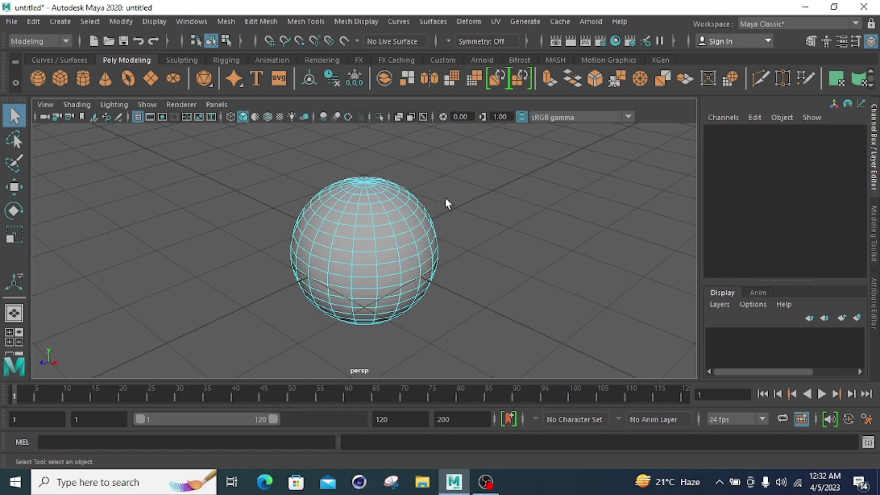
left_click(382, 235)
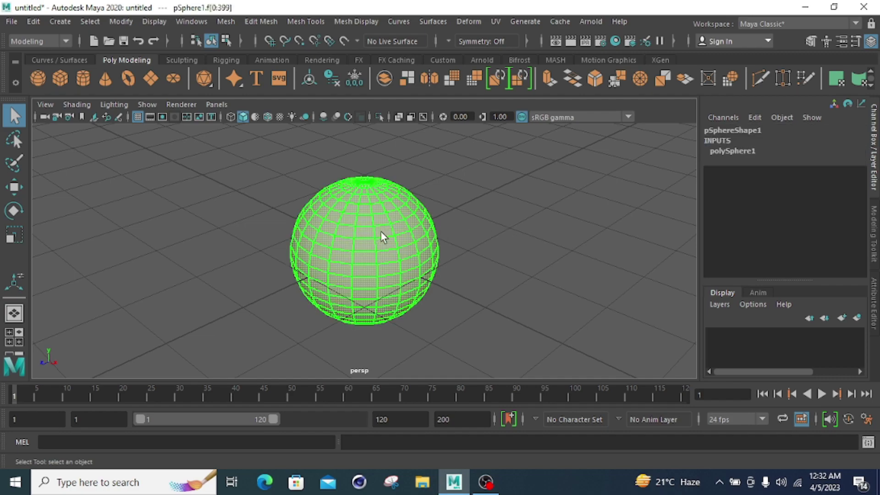
Return the sphere to object mode with the whole object selected
key("F8")
left_click(381, 232)
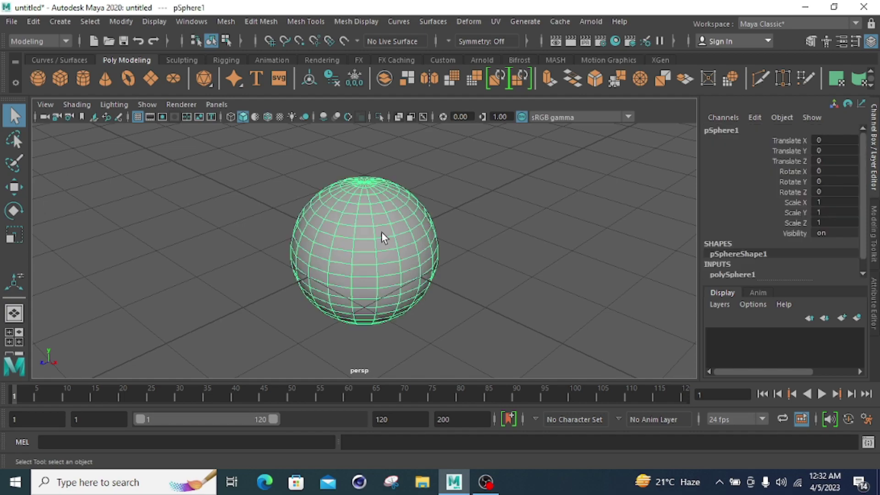
right_click(381, 232)
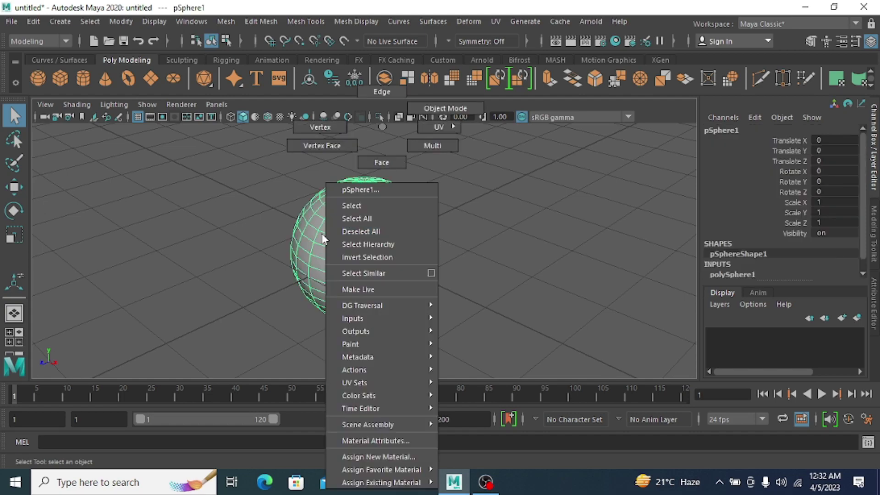
left_click(304, 232)
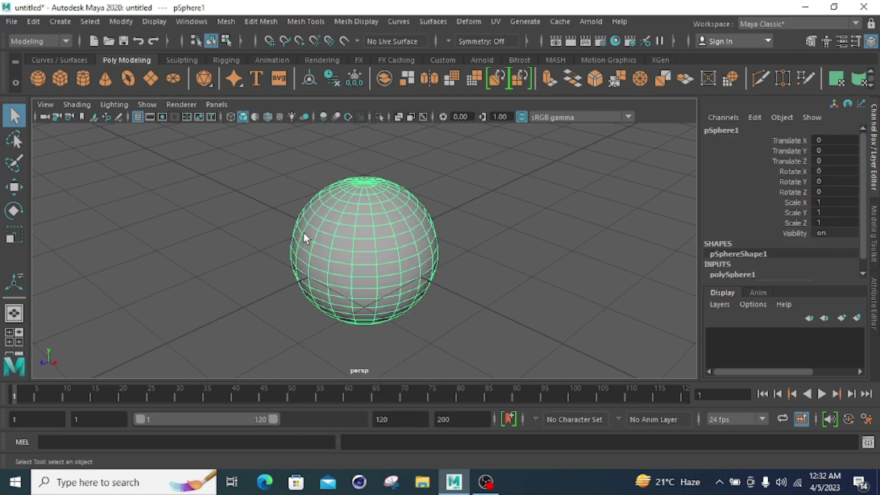
Switch the sphere to vertex mode and select single vertices on its front
right_click(379, 223)
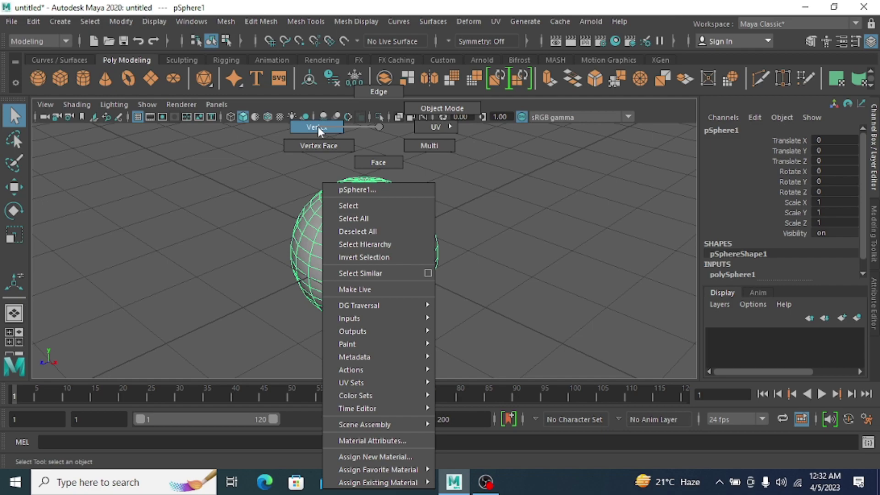
right_click_drag(318, 128, 318, 127)
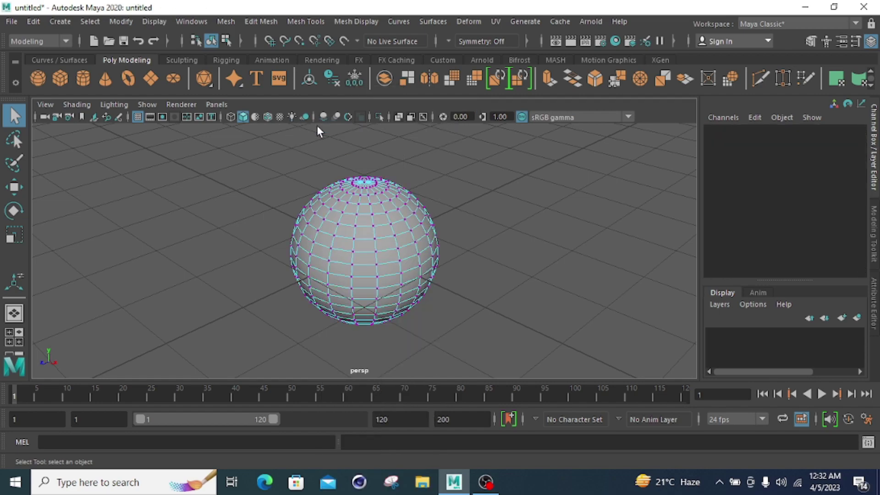
right_click_drag(406, 234, 454, 235, "alt")
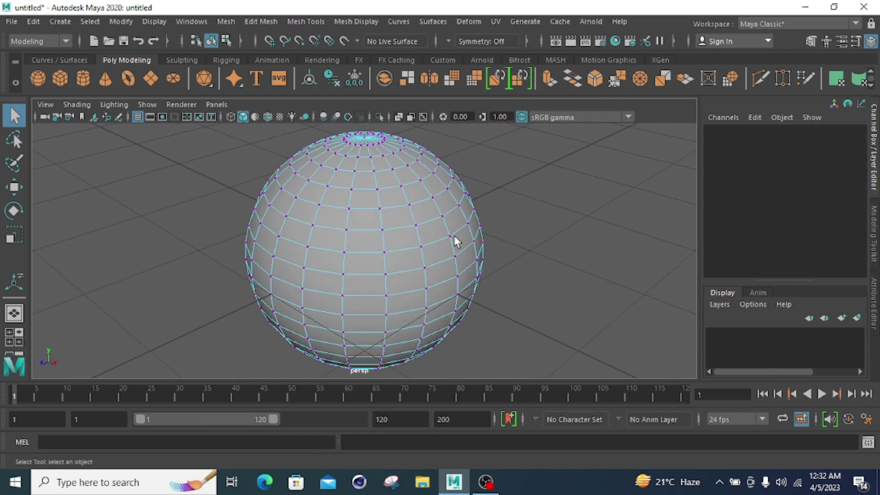
left_click(347, 231)
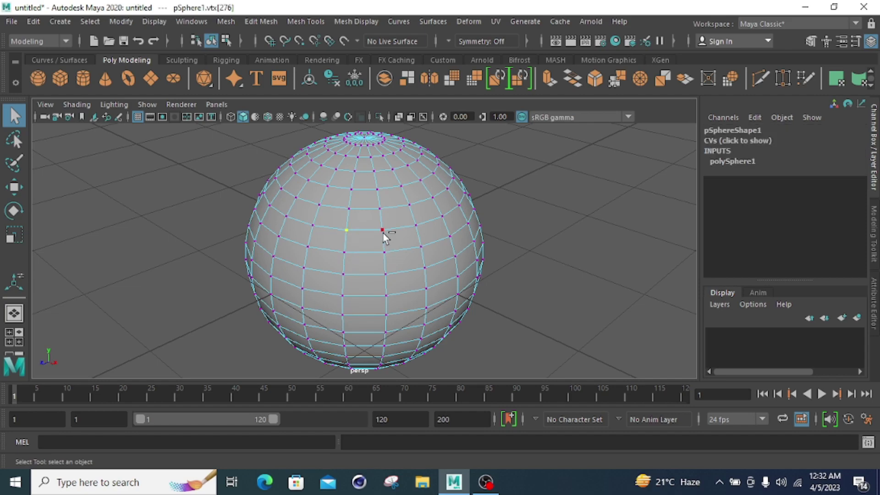
left_click(384, 252)
left_click(345, 252)
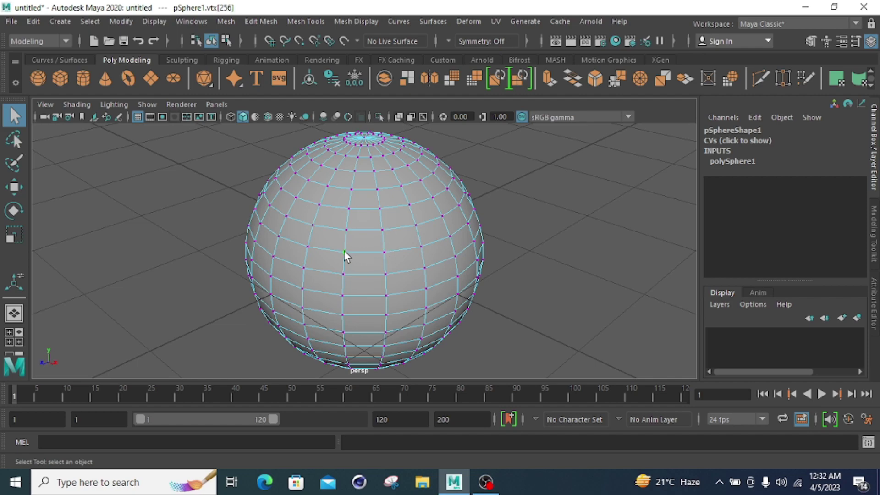
Select a vertex near the sphere's top and activate the Rotate tool on it
left_click(353, 172)
scroll(370, 149, "up", 3)
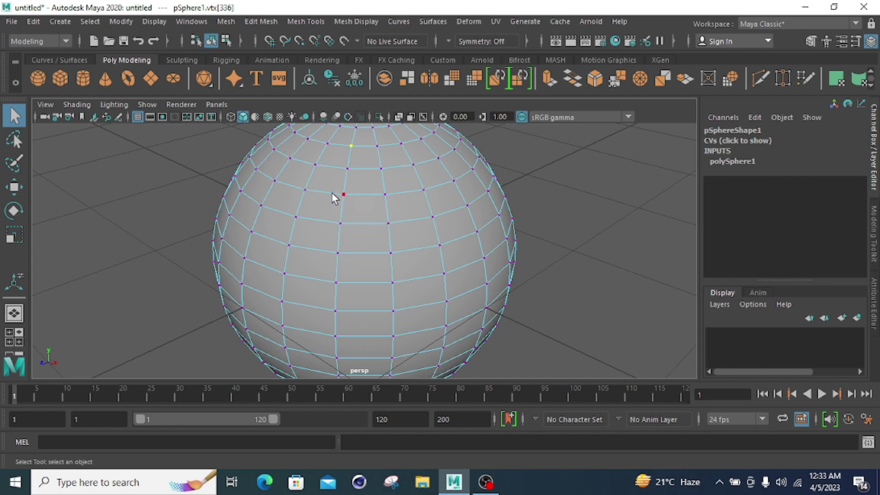
scroll(397, 192, "up", 2)
scroll(397, 191, "down", 5)
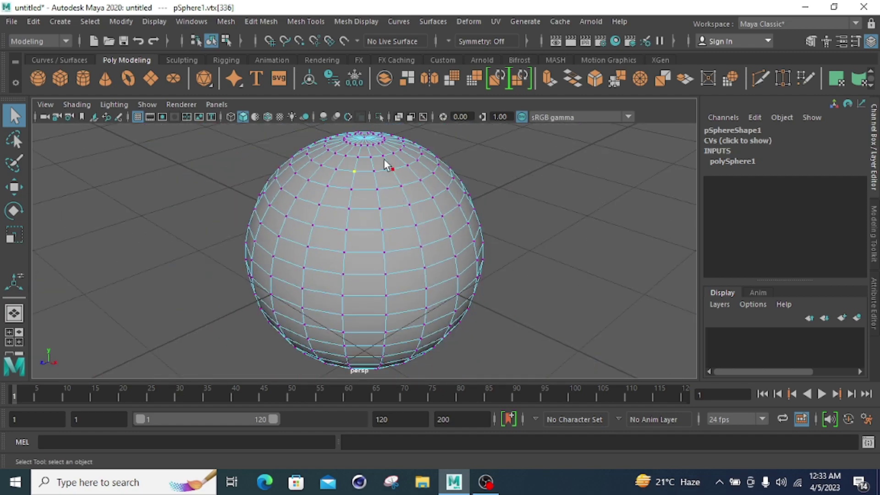
scroll(364, 144, "up", 2)
scroll(363, 144, "down", 2)
key("e")
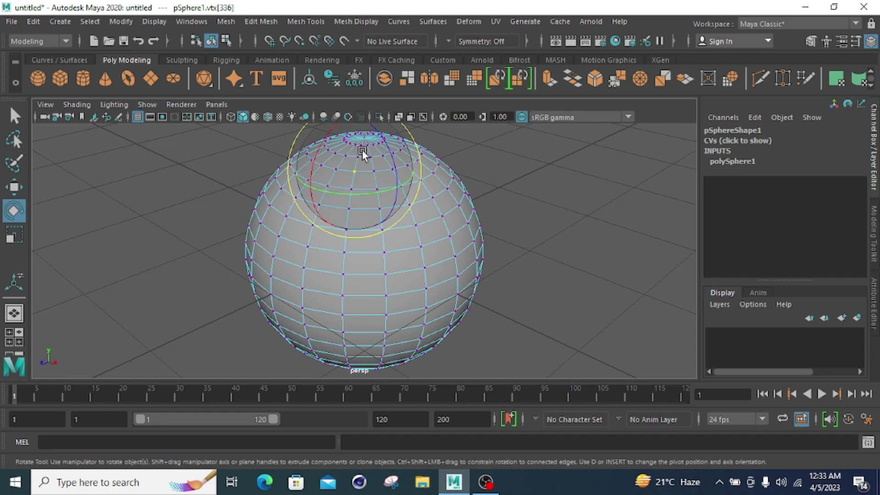
Move a vertex on the sphere's upper front outward to about X 1.44, Y 1.39, Z 1.66 cm
left_click(8, 119)
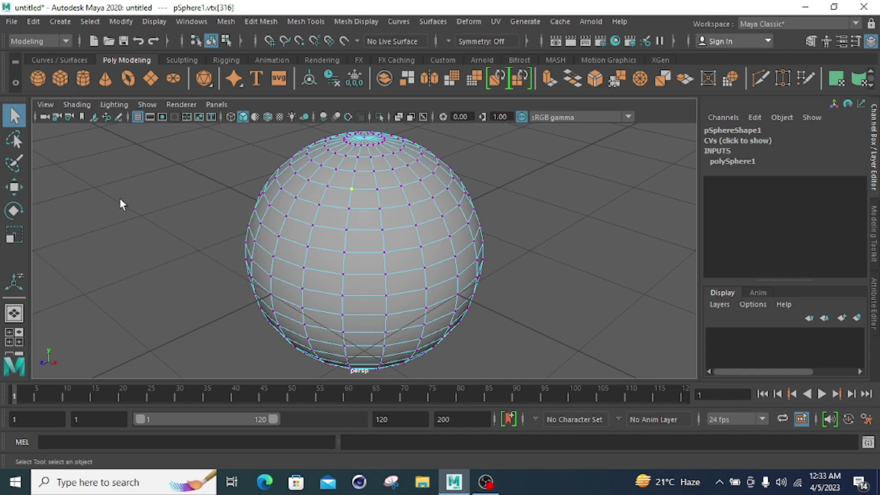
left_click(17, 189)
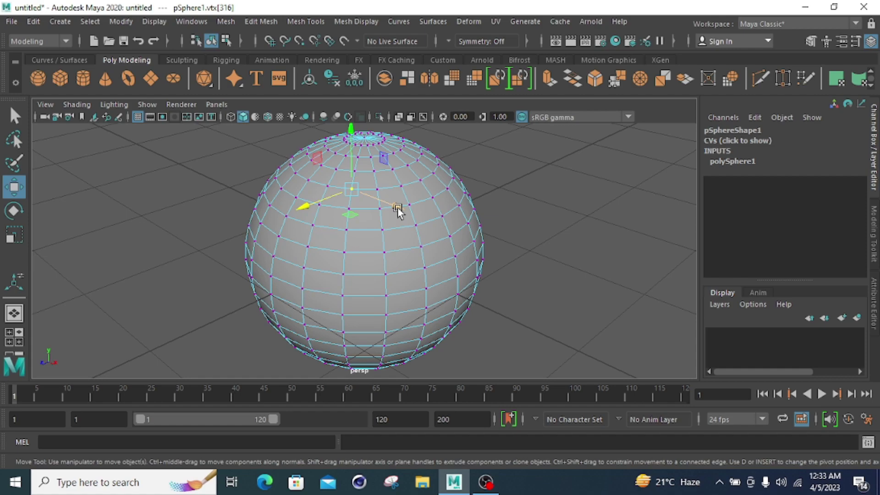
scroll(412, 233, "down", 5)
scroll(395, 243, "up", 2)
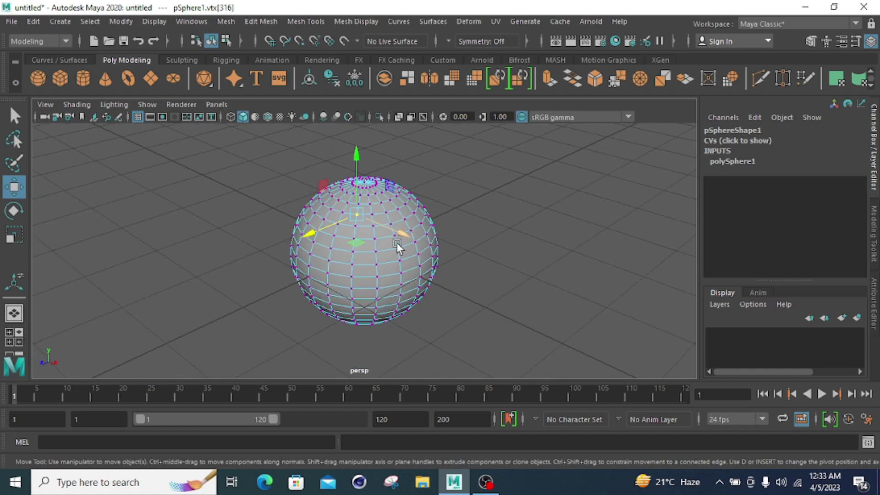
left_click_drag(398, 253, 435, 251)
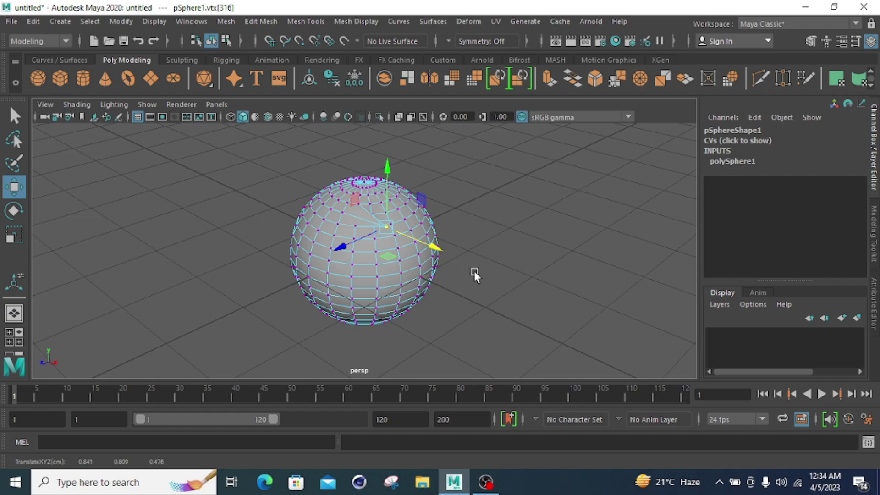
left_click_drag(435, 249, 444, 272)
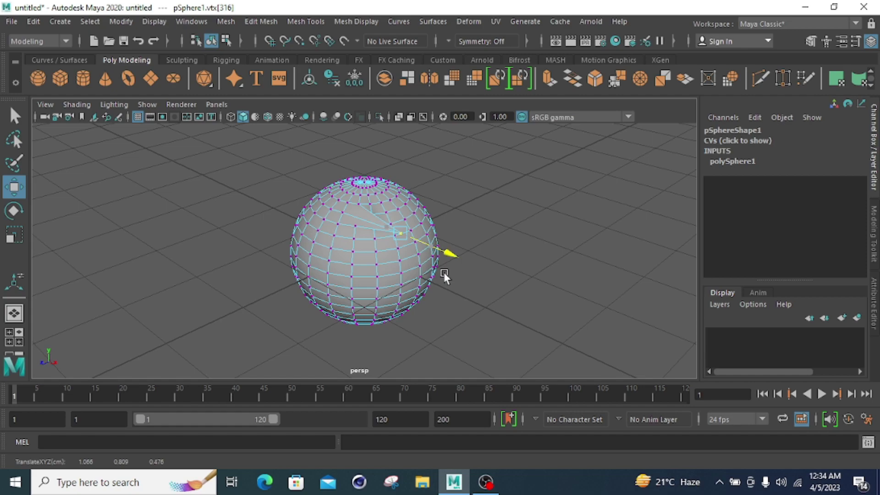
left_click_drag(358, 257, 302, 288)
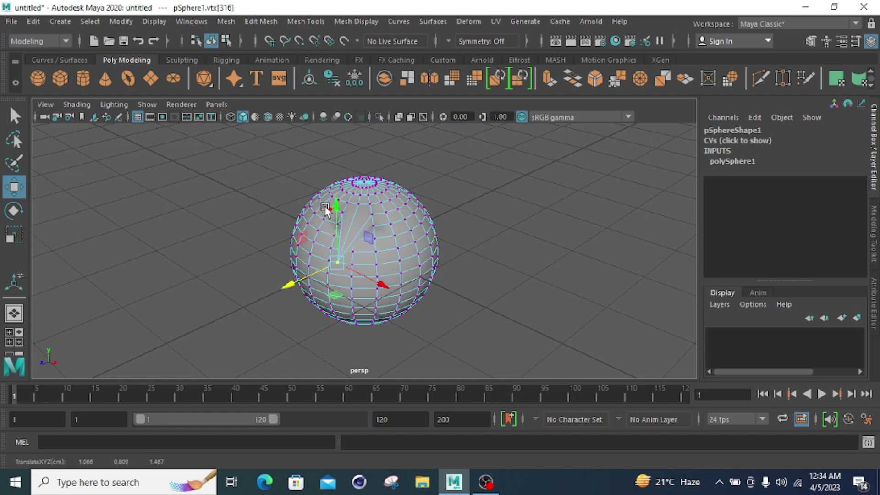
left_click_drag(334, 202, 331, 159)
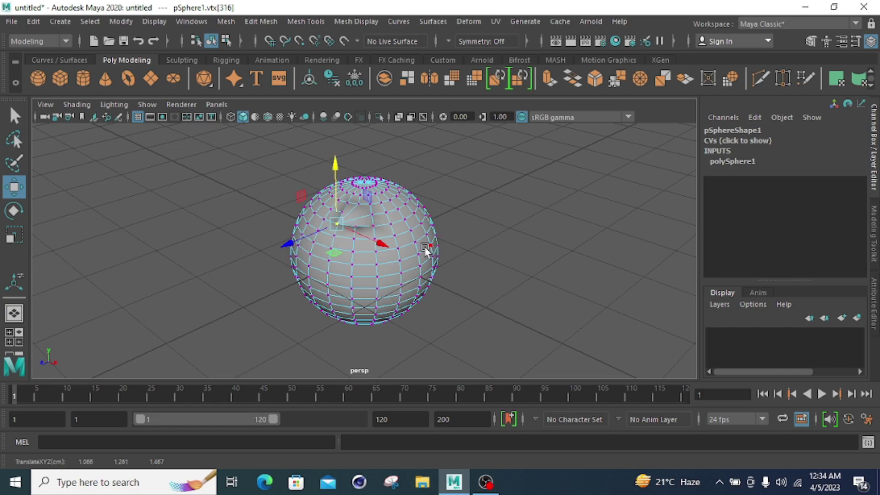
left_click_drag(382, 244, 417, 243)
left_click_drag(337, 257, 302, 262)
left_click_drag(349, 182, 348, 170)
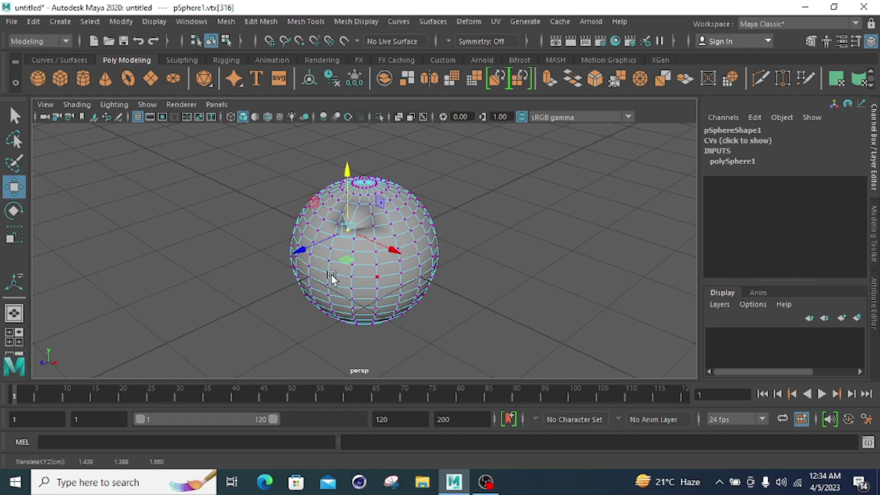
Pull a vertex on the sphere's lower front outward to about X 1.31, Y 0.48, Z 1.18 cm
left_click(379, 278)
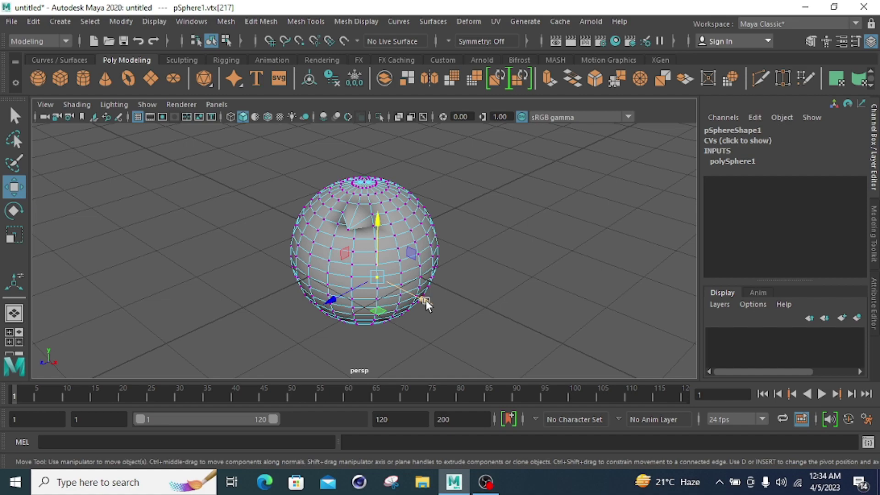
left_click_drag(425, 301, 457, 327)
left_click(357, 320)
left_click_drag(362, 318, 338, 338)
left_click_drag(372, 259, 376, 235)
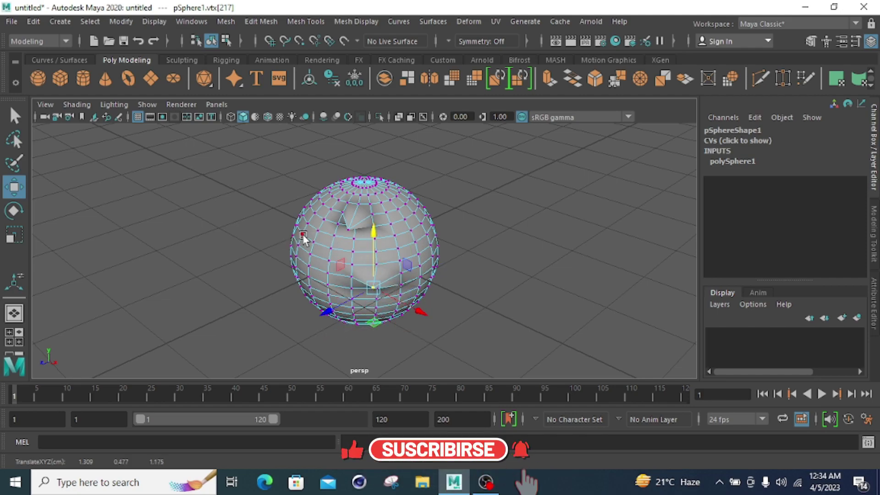
Pull a vertex on the sphere's upper left side outward along Z and X into a spike and lower its tip along Y
left_click(317, 214)
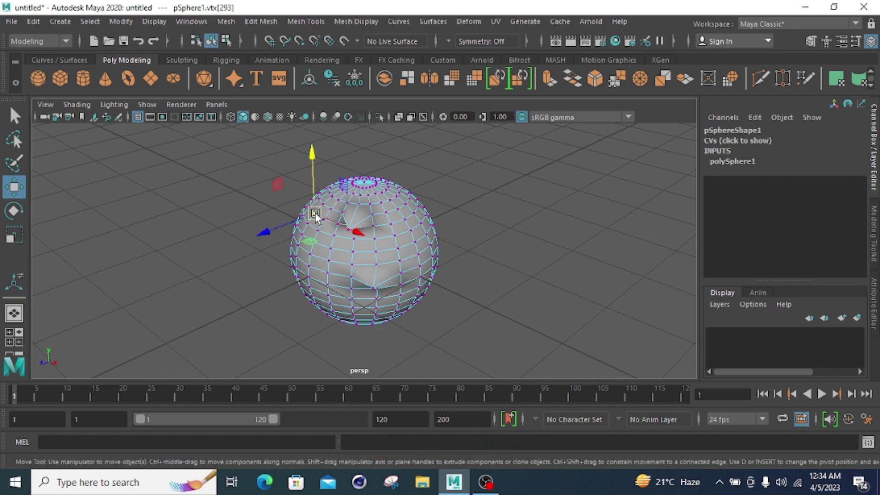
middle_click_drag(265, 230, 230, 244)
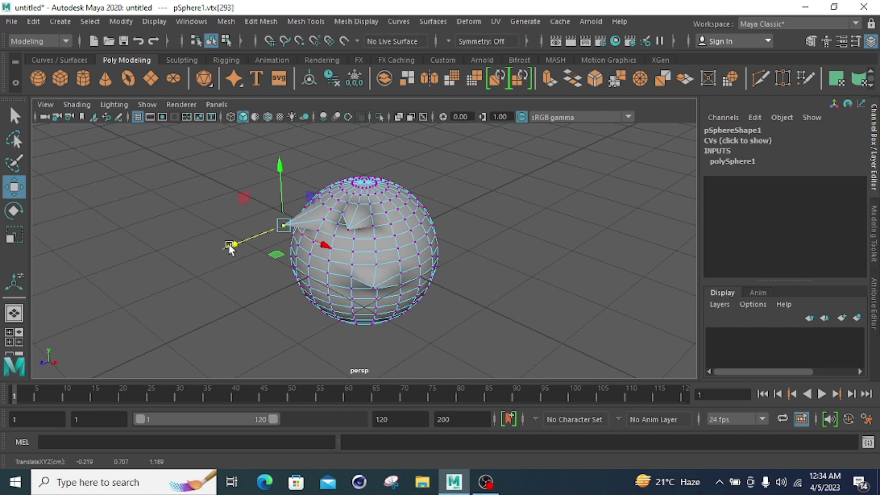
middle_click_drag(323, 244, 303, 224)
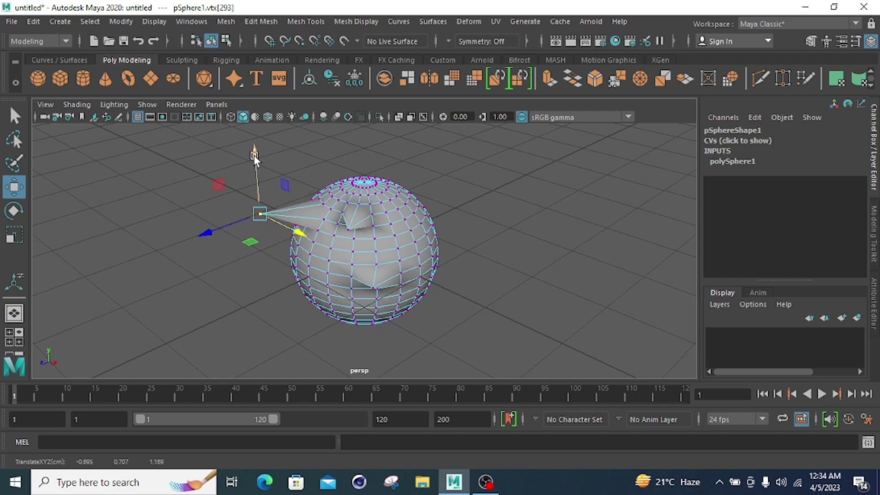
left_click_drag(253, 153, 257, 181)
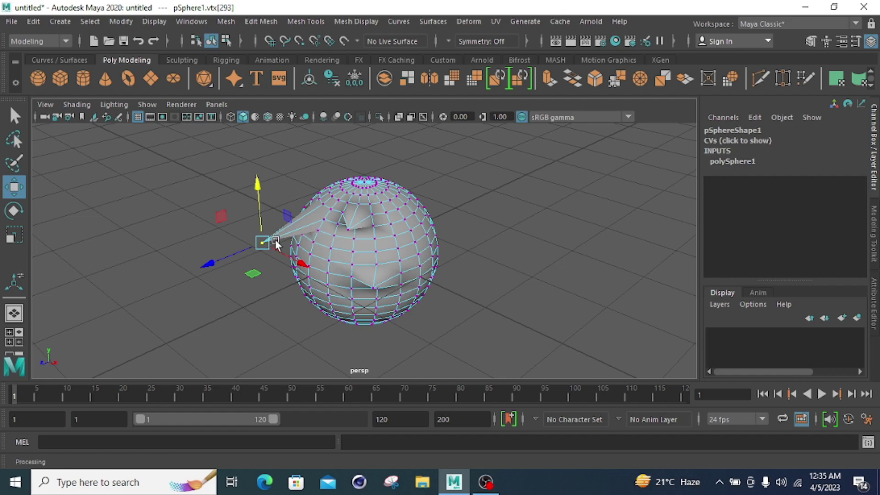
Undo all vertex edits to restore the plain sphere in object mode and return to the Select tool
key("ctrl+z")
key("ctrl+z")
key("ctrl+z")
key("ctrl+z")
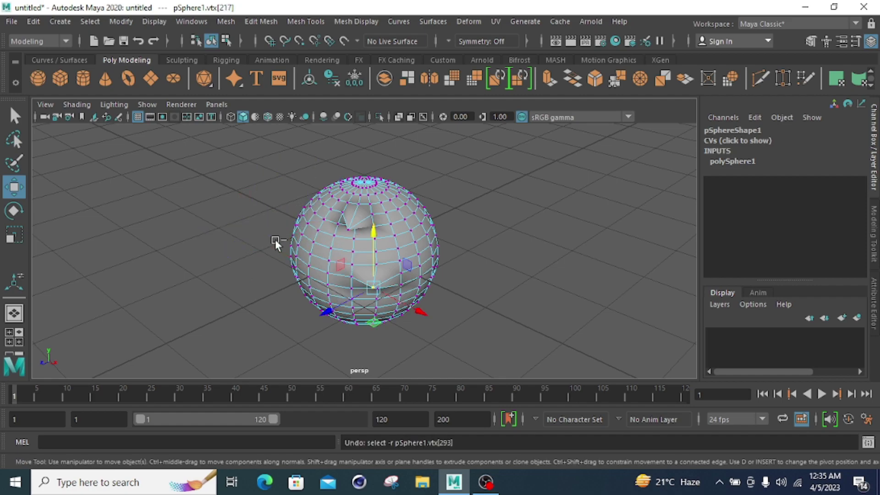
key("ctrl+z")
key("ctrl+z")
key("ctrl+z")
key("ctrl+z")
key("ctrl+z")
key("ctrl+z")
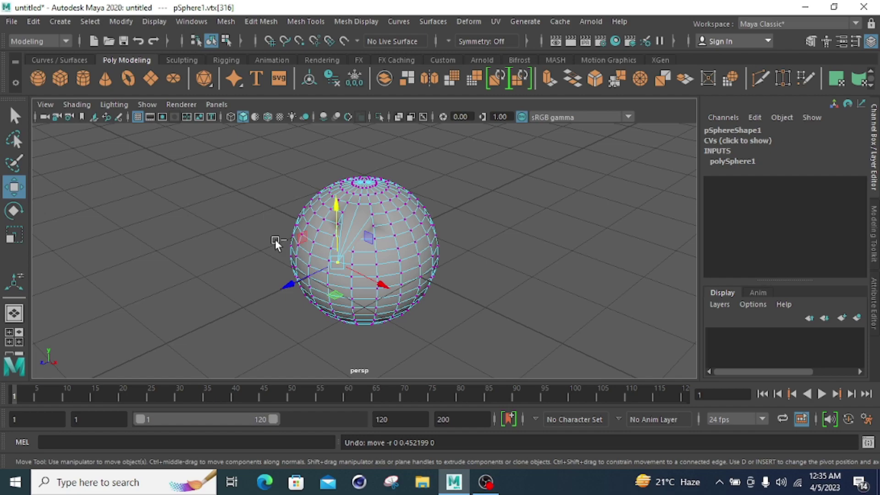
key("ctrl+z")
key("ctrl+z")
key("ctrl+z")
key("ctrl+z")
key("ctrl+z")
key("ctrl+z")
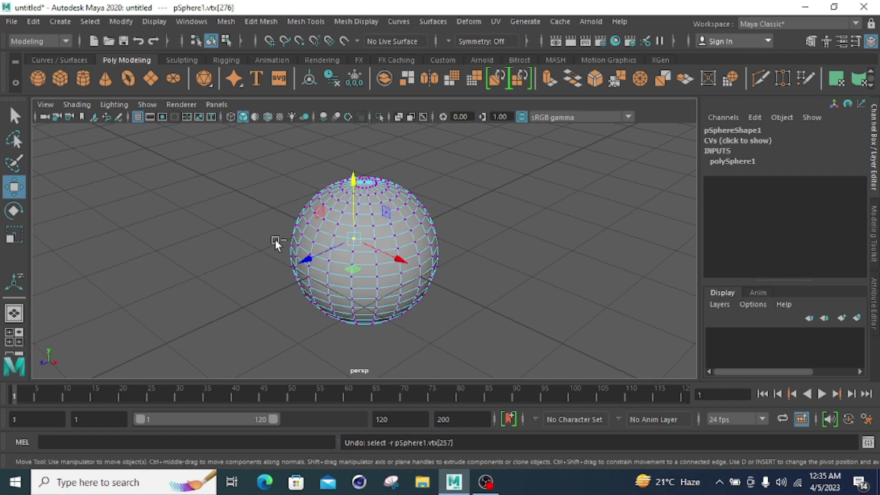
key("ctrl+z")
key("ctrl+z")
key("ctrl+z")
key("q")
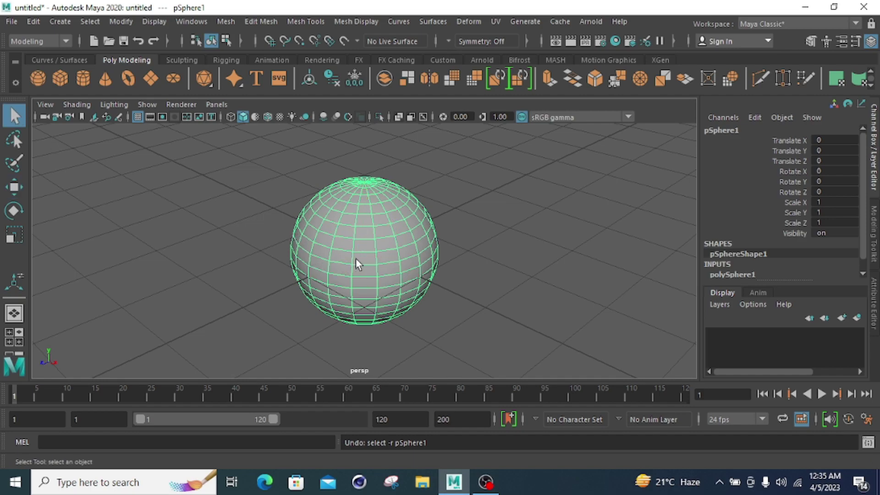
Switch the sphere to edge selection and move a single edge on its upper front along X to about 0.93 cm
right_click(366, 237)
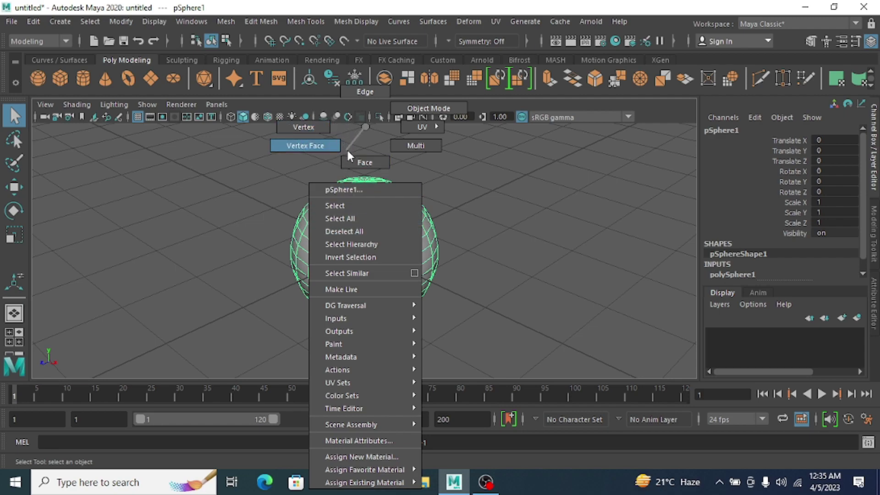
left_click(365, 91)
scroll(354, 239, "up", 2)
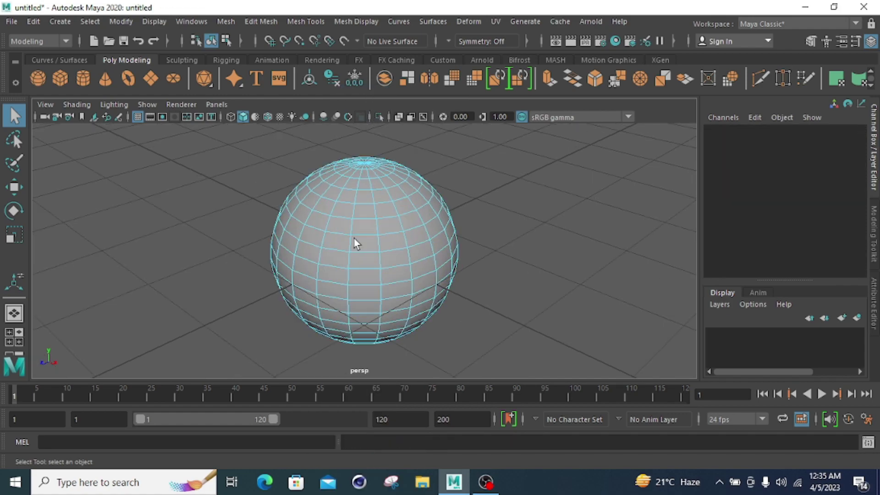
left_click(350, 224)
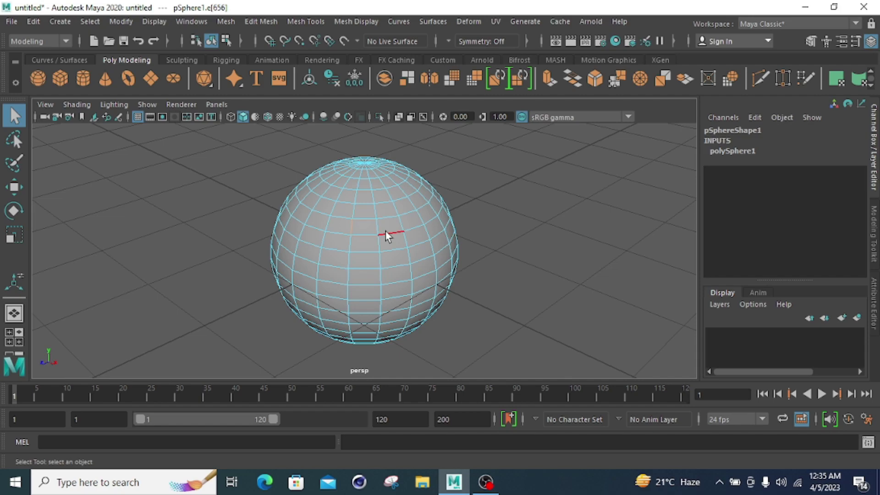
left_click(364, 220)
left_click(350, 228)
left_click(14, 187)
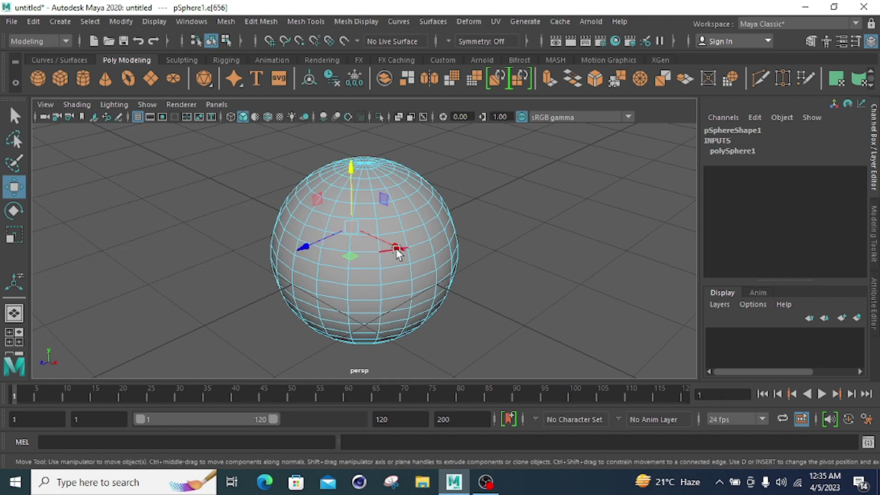
left_click_drag(400, 247, 439, 274)
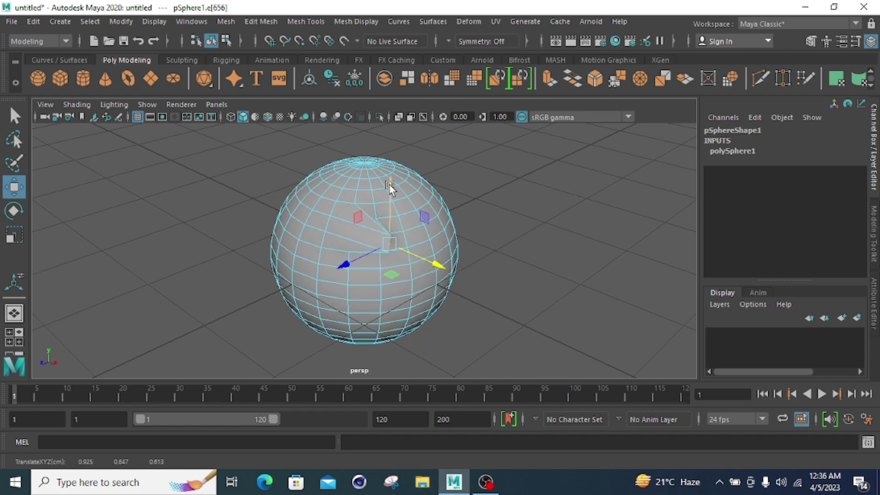
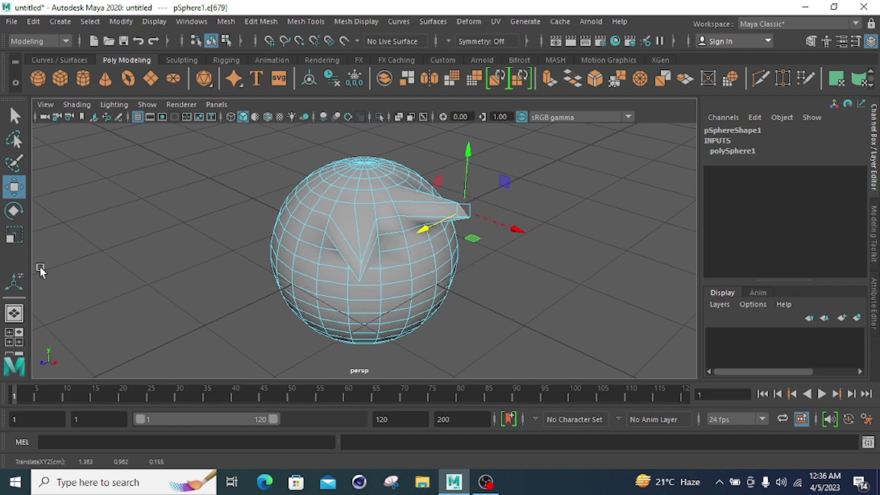
Rotate the pulled-out edges at the tips of the right and front spikes around the Z axis
left_click(14, 211)
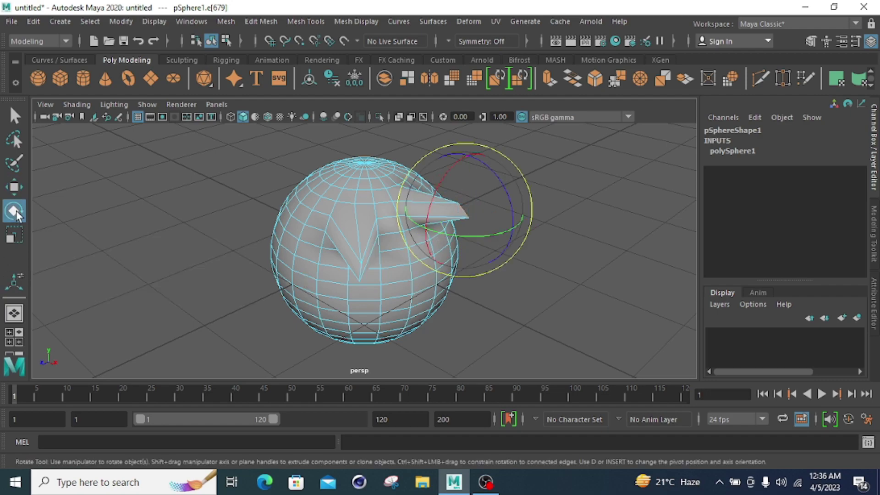
left_click_drag(499, 180, 482, 246)
left_click(510, 221)
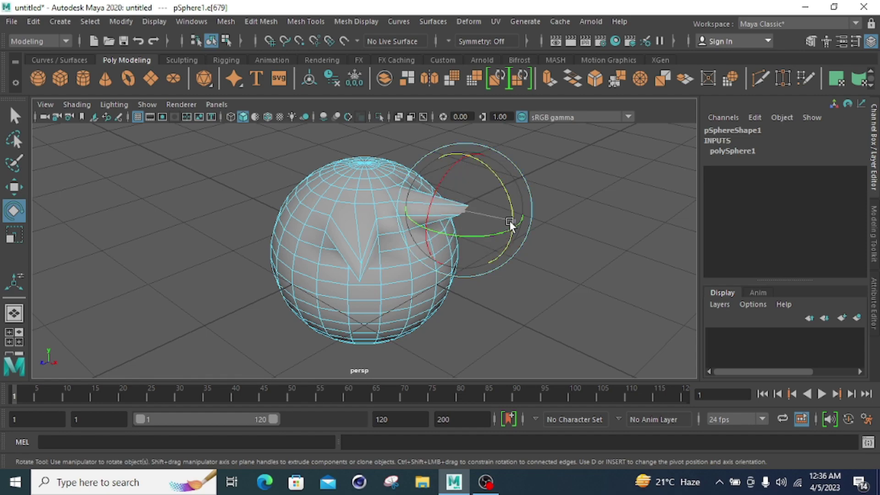
left_click(367, 275)
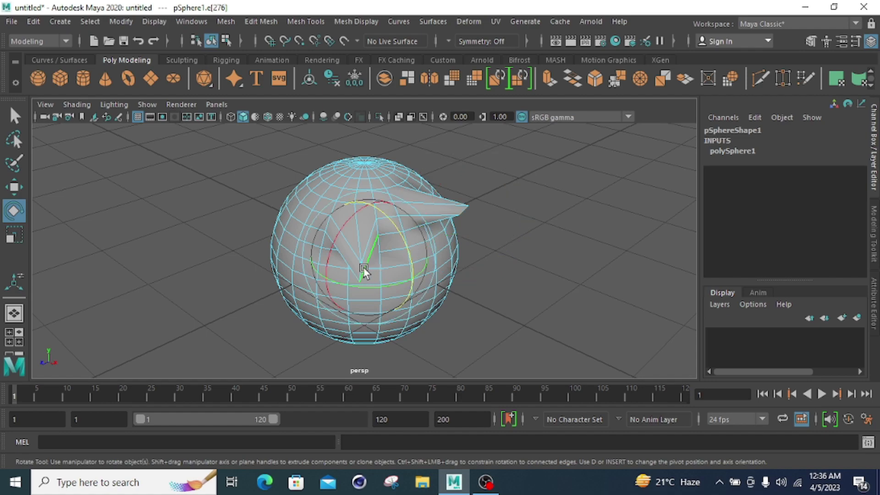
left_click_drag(413, 261, 329, 306)
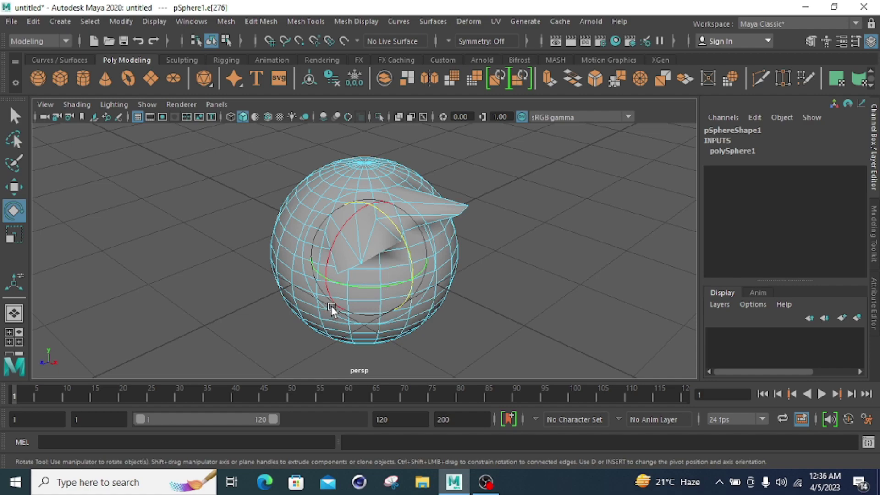
Move an edge on the sphere's upper left side outward along Z, Y and X into a long spike
left_click(15, 117)
left_click(15, 187)
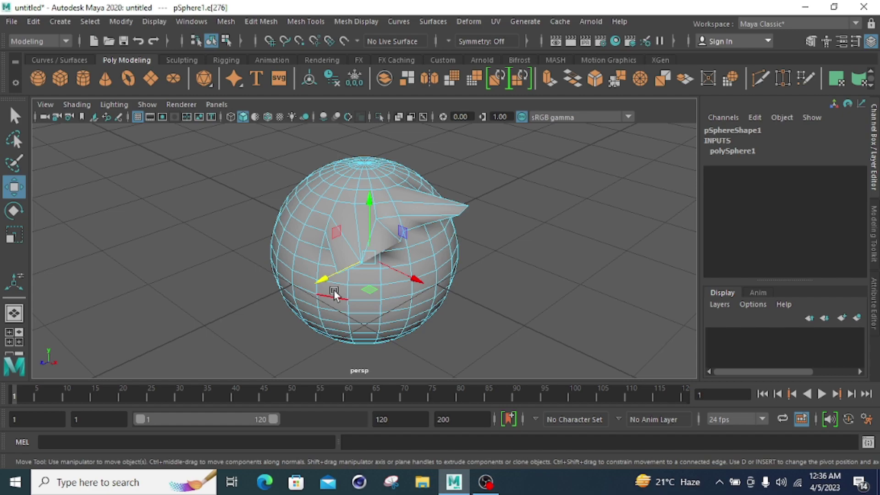
left_click(307, 196)
mouse_move(254, 222)
left_mouse_down()
mouse_move(201, 236)
mouse_move(246, 219)
left_mouse_up()
left_click_drag(239, 161, 234, 139)
left_click_drag(285, 216, 232, 210)
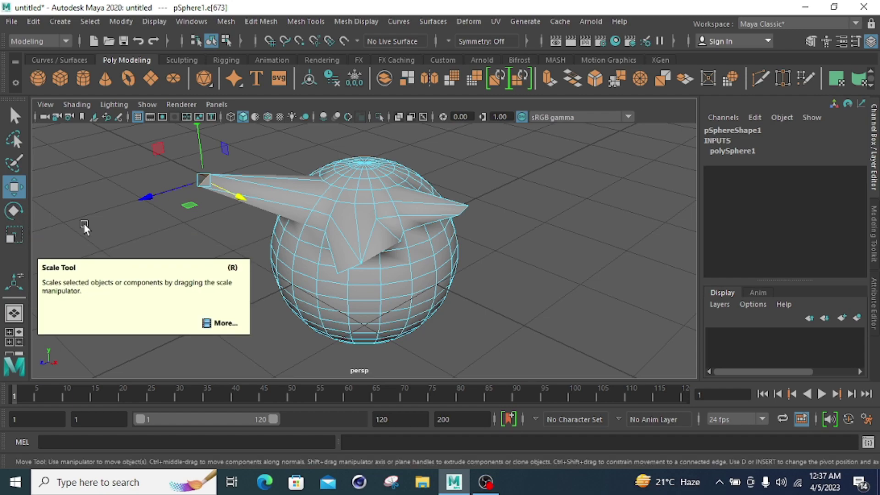
Rotate the edge at the tip of the left spike around two axes, then clear the selection
left_click(14, 211)
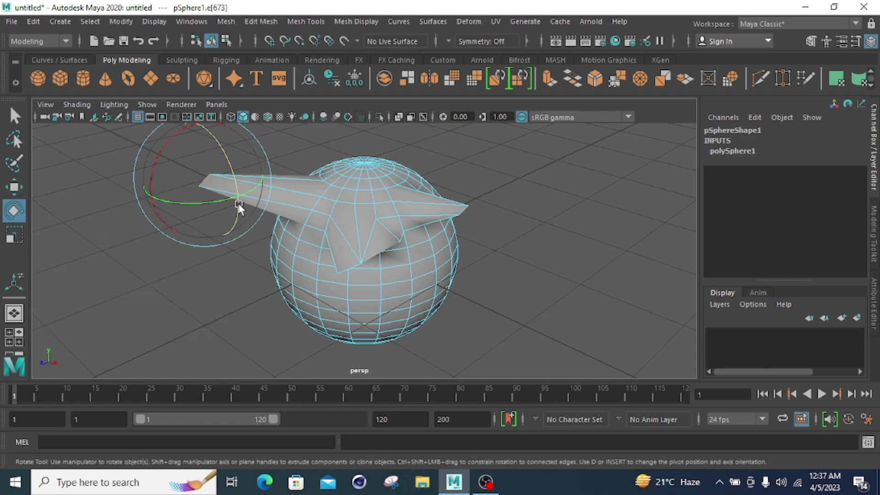
left_click_drag(240, 238, 244, 260)
left_click_drag(153, 206, 281, 218)
key("Left")
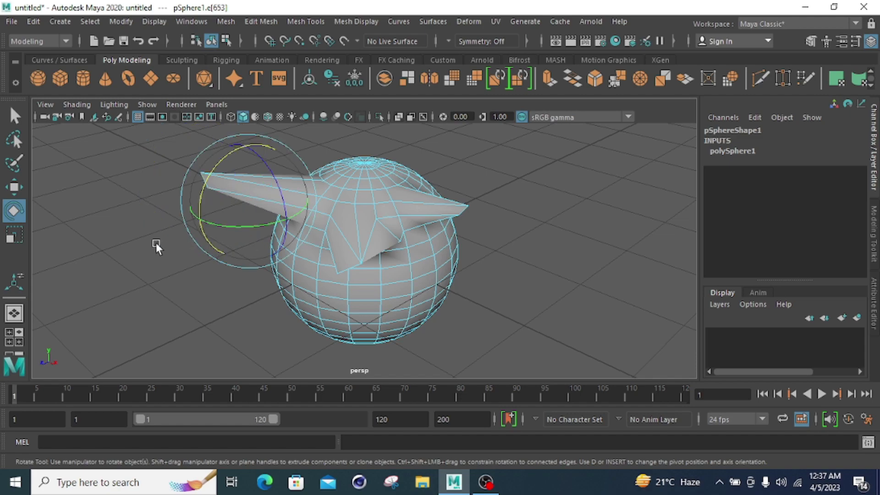
left_click(215, 286)
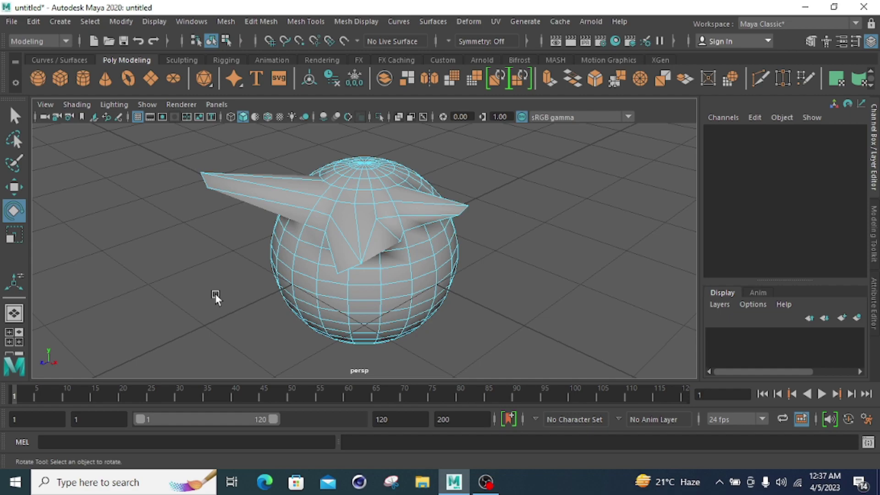
Undo all edge moves and rotations to restore the plain sphere in object mode, and return to the Select tool
left_click(392, 258)
key("ctrl+z")
key("ctrl+z")
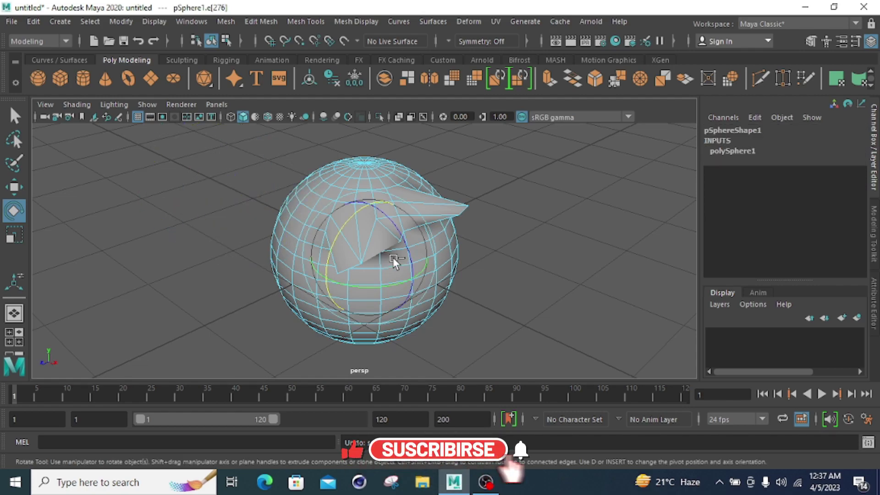
key("ctrl+z")
key("ctrl+z")
key("ctrl+z")
key("ctrl+z")
key("ctrl+z")
key("ctrl+z")
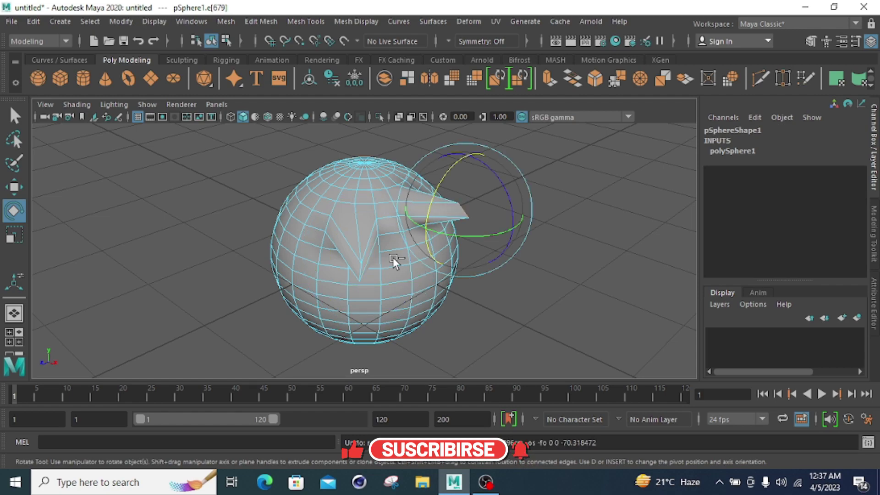
key("ctrl+z")
key("ctrl+z")
key("ctrl+z")
key("ctrl+z")
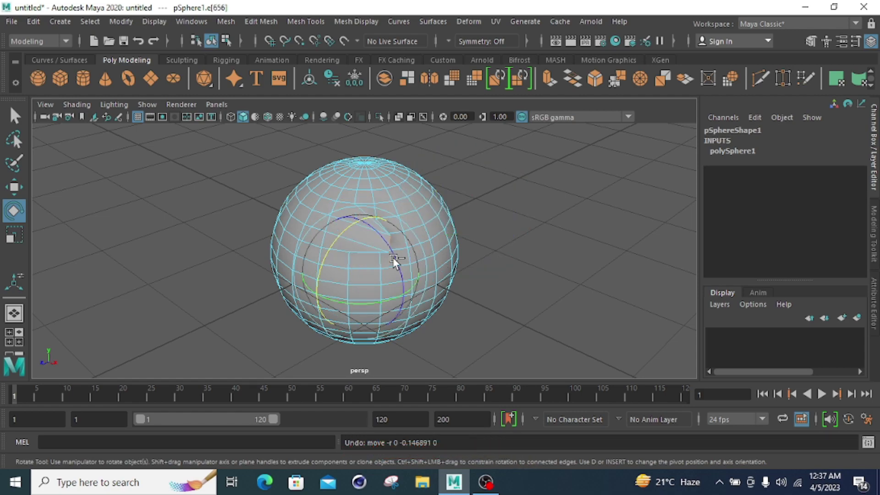
key("ctrl+z")
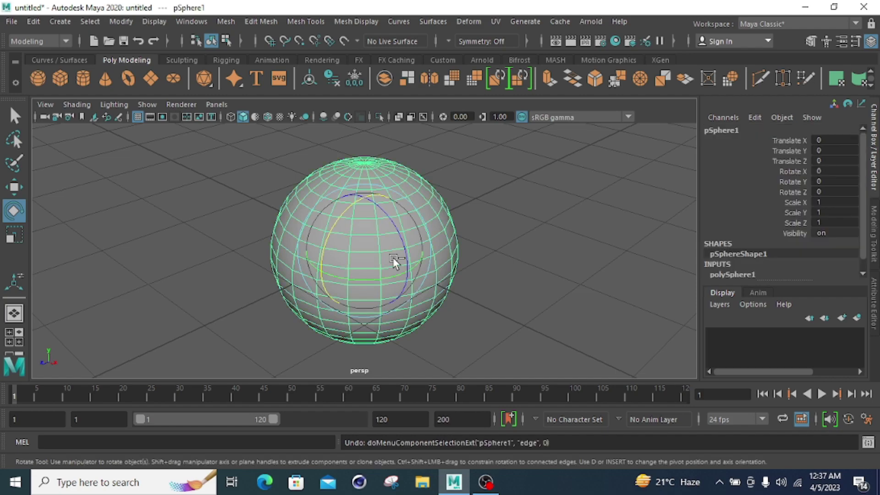
key("ctrl+z")
left_click(392, 258)
key("q")
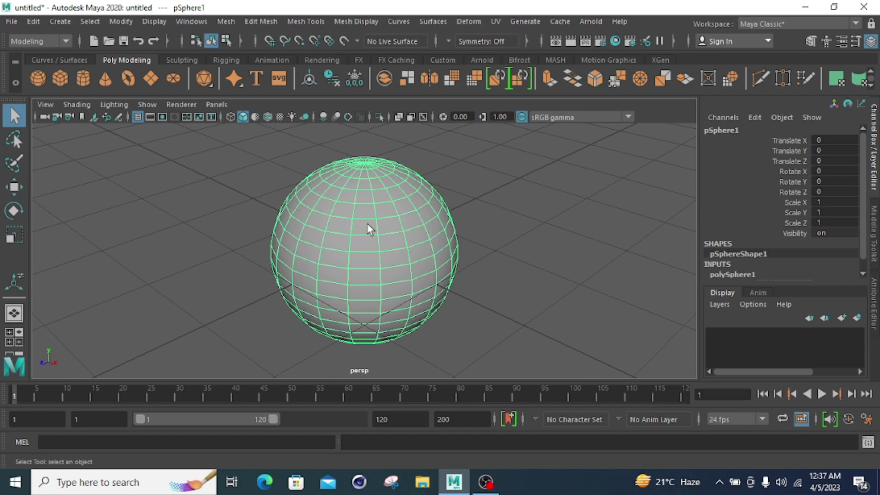
Switch the sphere to face selection and, after trying several faces, select one on its upper left front
right_click(369, 228)
right_click_drag(368, 226, 373, 161)
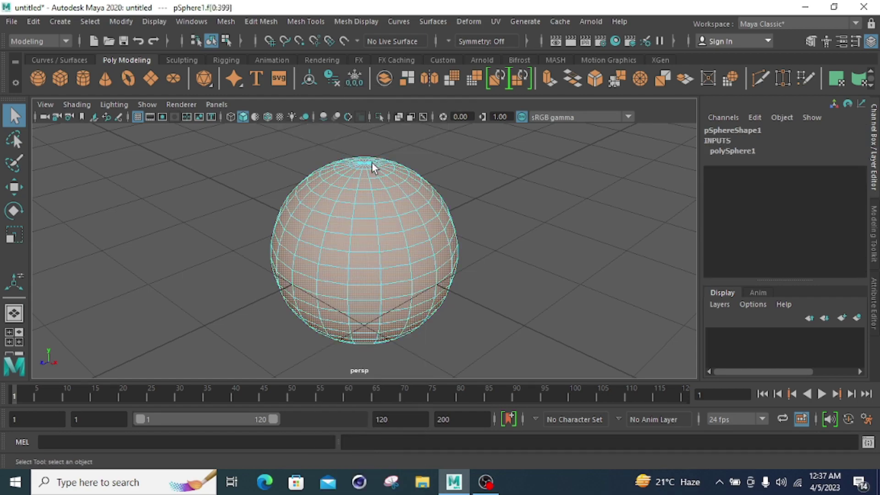
left_click(365, 245)
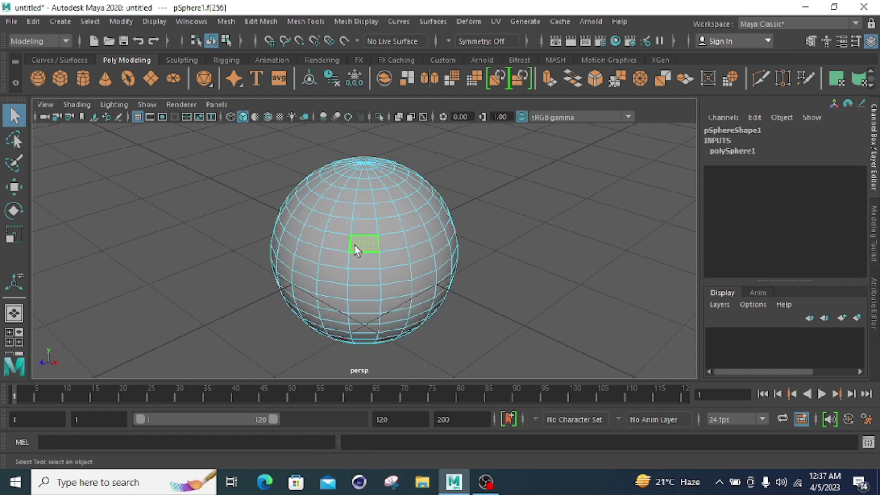
left_click(397, 196)
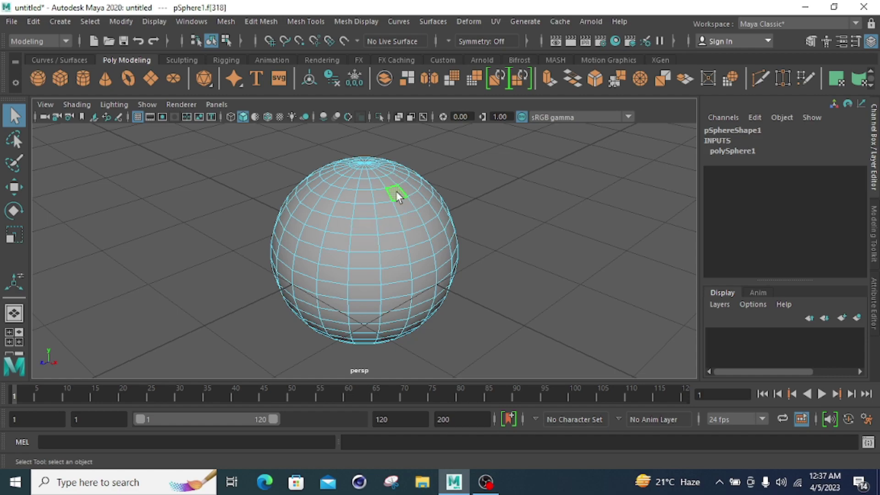
left_click(350, 172)
left_click(317, 220)
Pull the selected face outward along Z, raise it along Y and adjust it along X
left_click(14, 189)
left_click_drag(269, 240, 216, 259)
left_click_drag(263, 193, 257, 174)
left_click_drag(304, 249, 280, 254)
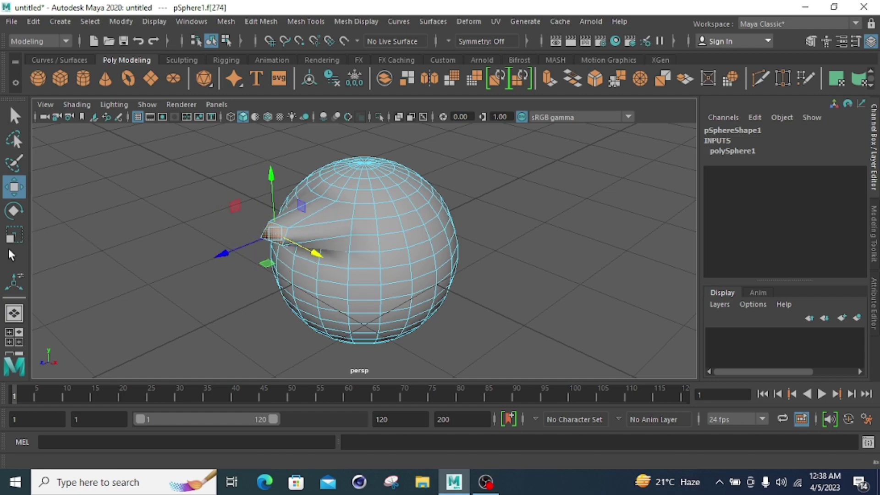
Try rotating the pulled-out left face around X, undo that, and rotate it around Y instead
left_click(13, 211)
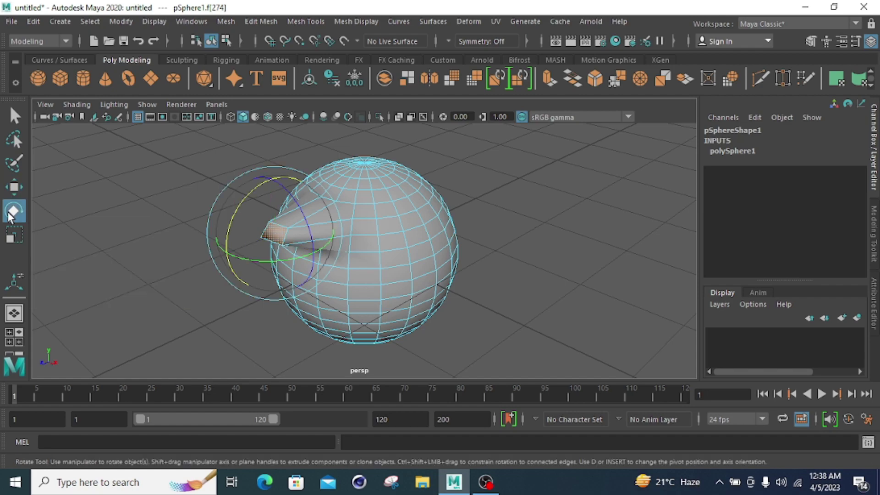
left_click_drag(228, 232, 233, 205, "shift")
key("ctrl+z")
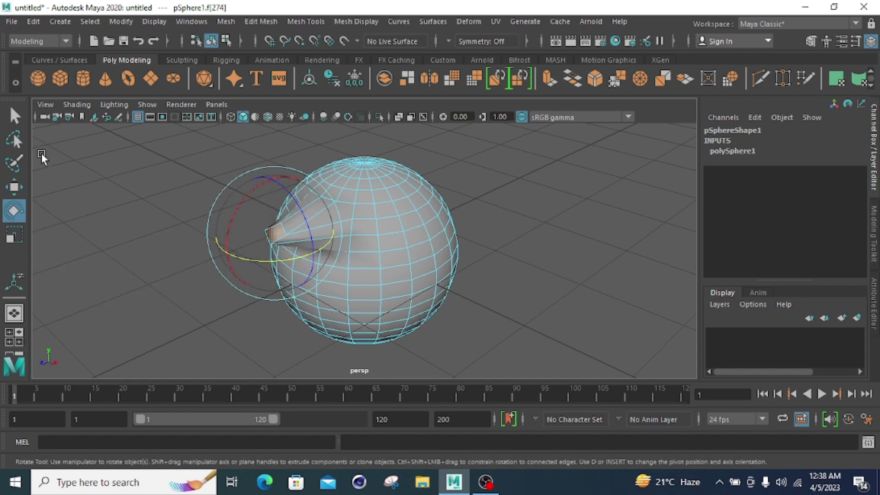
Select a face on the sphere's right front and pull it outward along X and upward along Y
left_click(14, 117)
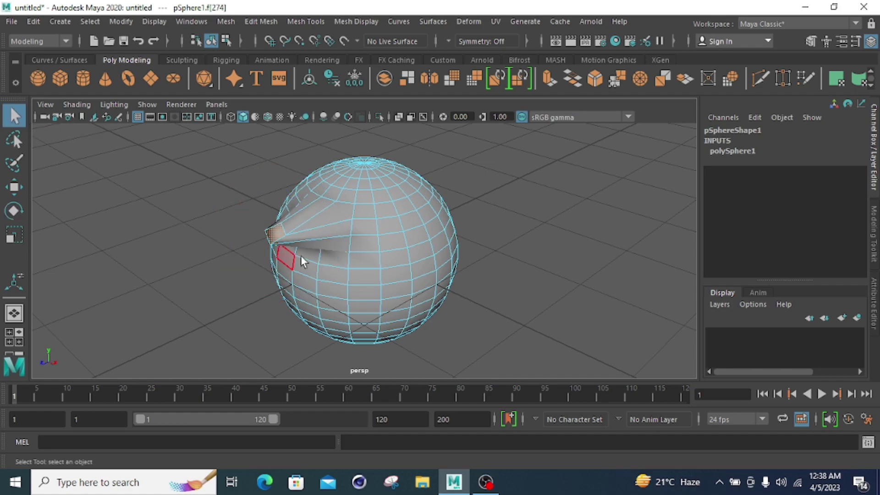
left_click(396, 262)
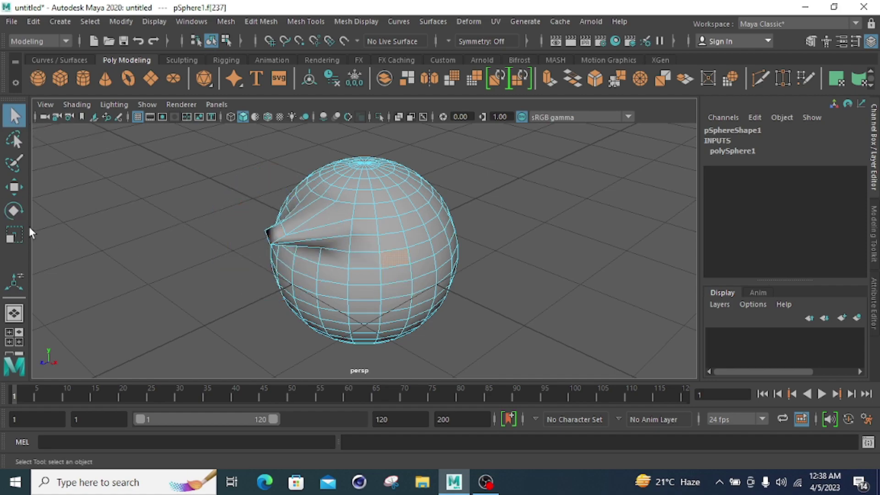
left_click(19, 185)
left_click_drag(452, 285, 523, 314)
left_click_drag(458, 235, 348, 273)
Rotate the face at the end of the right protrusion until its tip is skewed, then deselect it
left_click(13, 211)
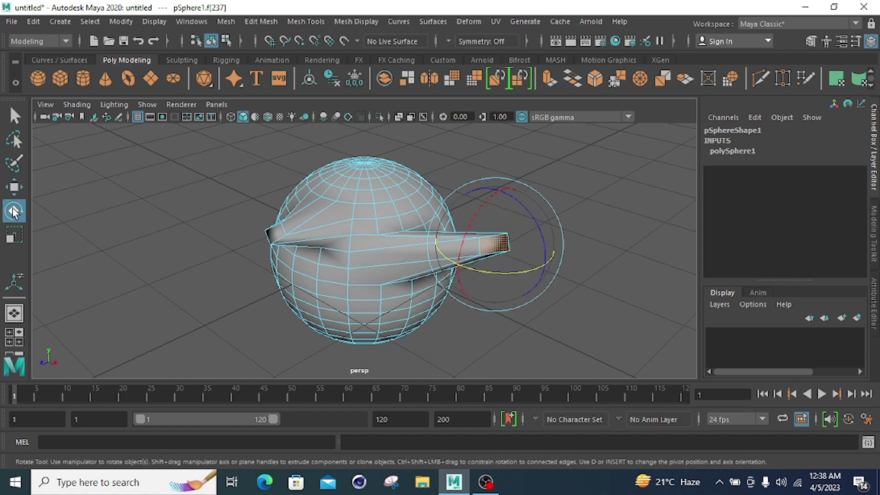
left_click_drag(532, 214, 538, 234)
left_click_drag(480, 210, 541, 247)
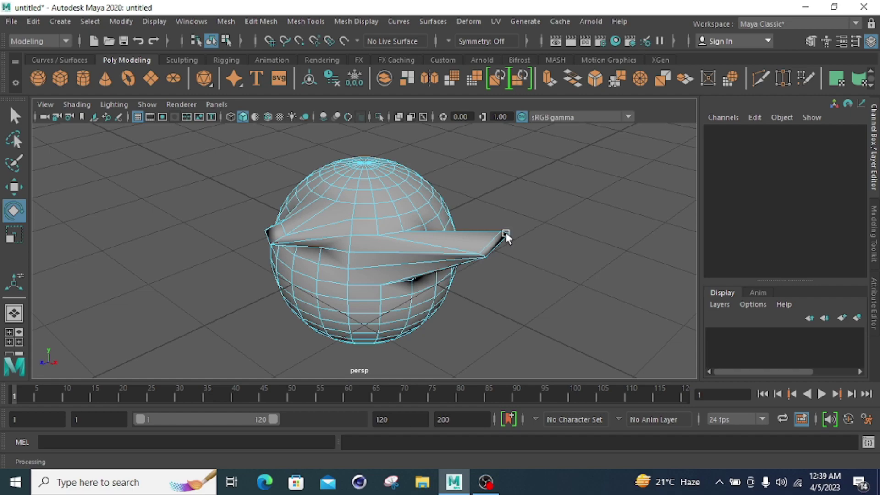
Select a face on the sphere's left front, pull it outward along Z into a long spike, and deselect it
scroll(418, 304, "down", 5)
key("q")
left_click(349, 242)
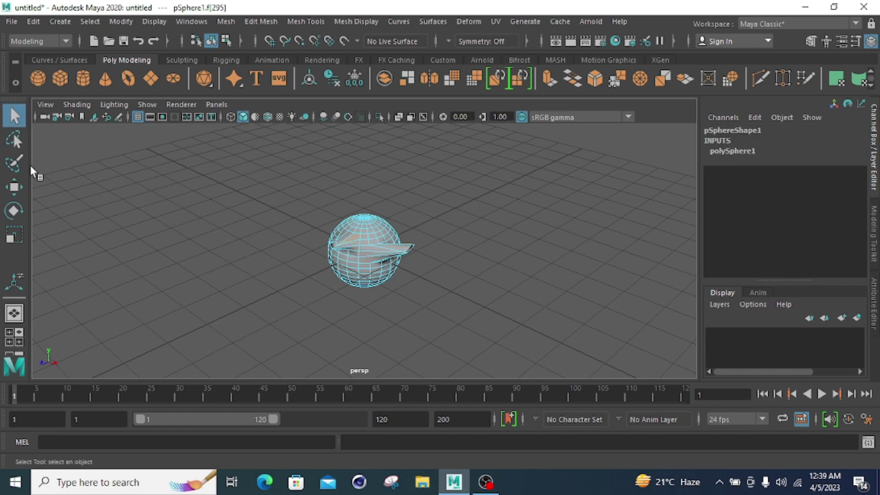
left_click(15, 211)
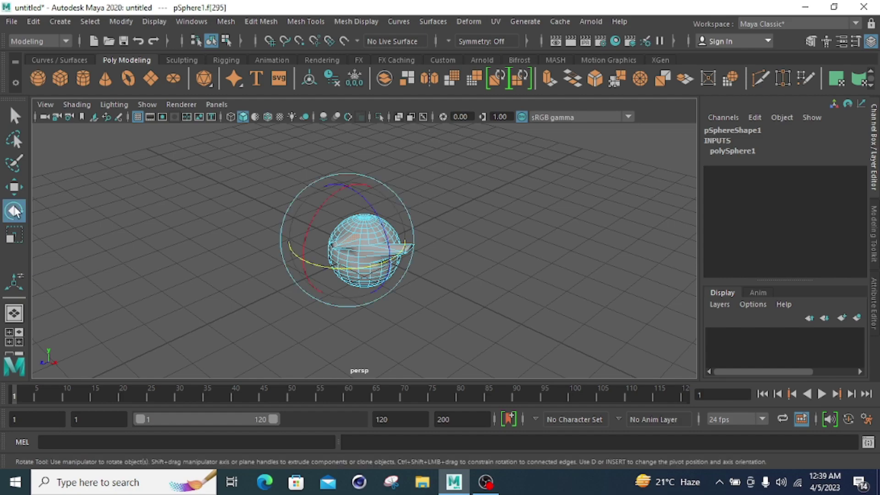
left_click(14, 188)
left_click_drag(280, 273, 236, 287)
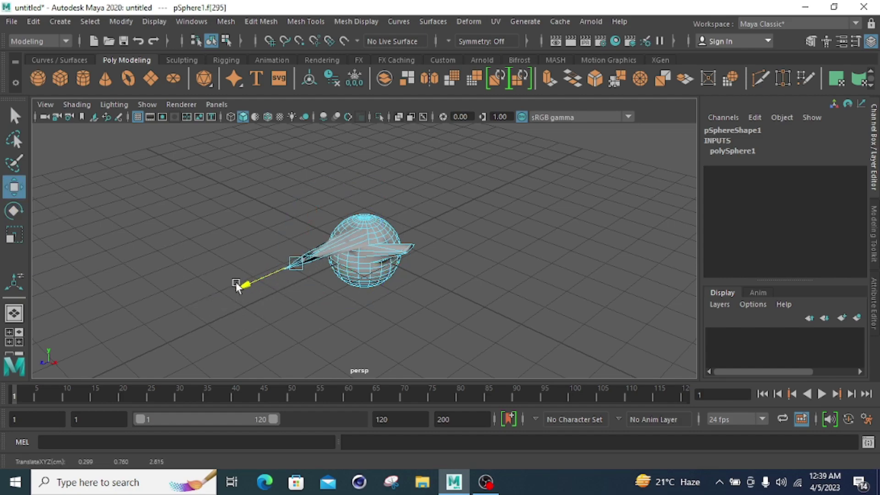
left_click(480, 237)
Try selecting all faces of the sphere and deleting them, and undo the deletion
left_click_drag(456, 188, 250, 310)
key("Delete")
key("ctrl+z")
key("ctrl+z")
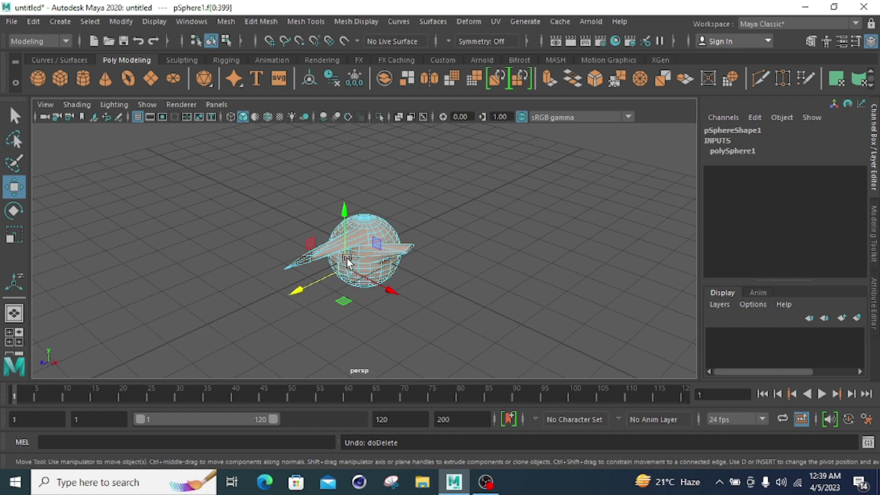
Undo all the face, edge and vertex edits until the sphere is back to its original shape in object mode
key("ctrl+z")
key("ctrl+z")
key("ctrl+z")
key("ctrl+z")
key("ctrl+z")
key("ctrl+z")
key("ctrl+z")
key("ctrl+z")
key("ctrl+z")
key("ctrl+z")
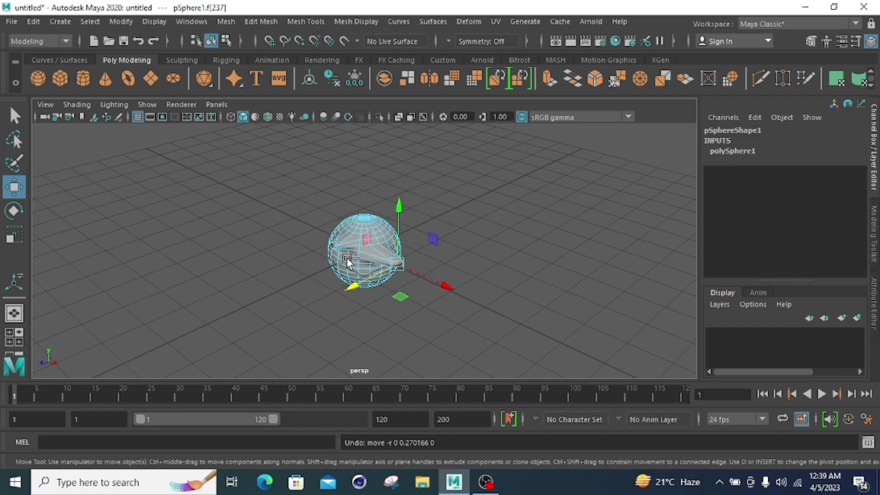
key("ctrl+z")
key("ctrl+z")
key("ctrl+z")
key("ctrl+z")
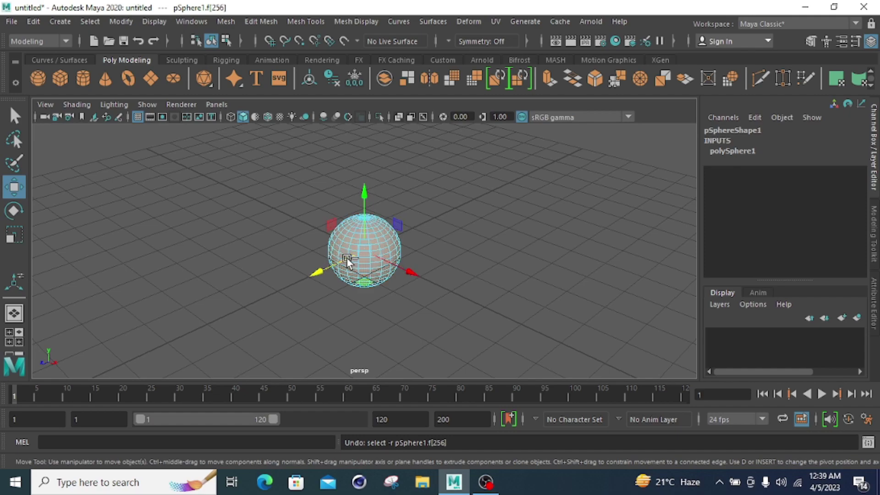
key("ctrl+z")
key("ctrl+z")
key("ctrl+z")
key("ctrl+z")
key("ctrl+z")
key("ctrl+z")
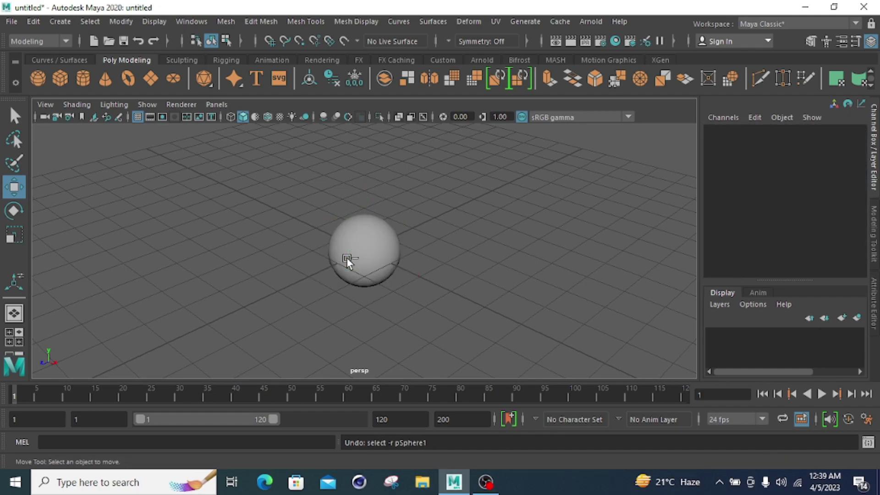
Create a polygon cylinder at the centre of the grid in place of the sphere and select it
left_click(81, 76)
left_click(469, 252)
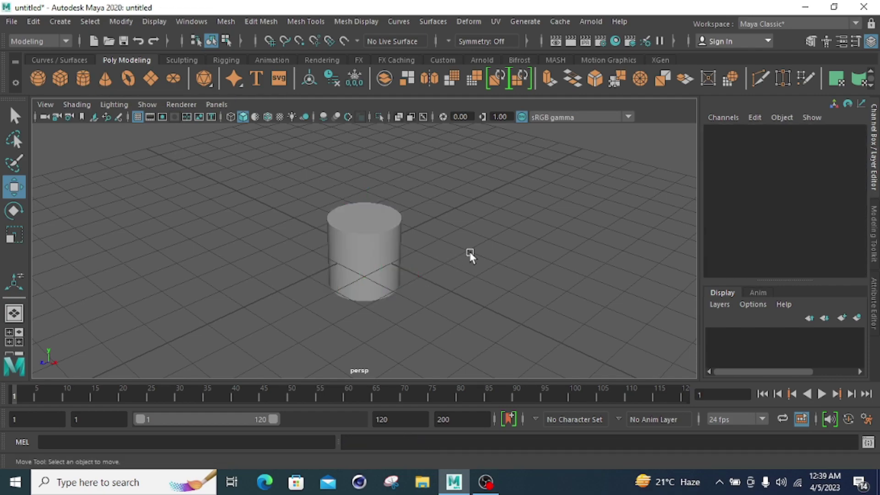
left_click(394, 268)
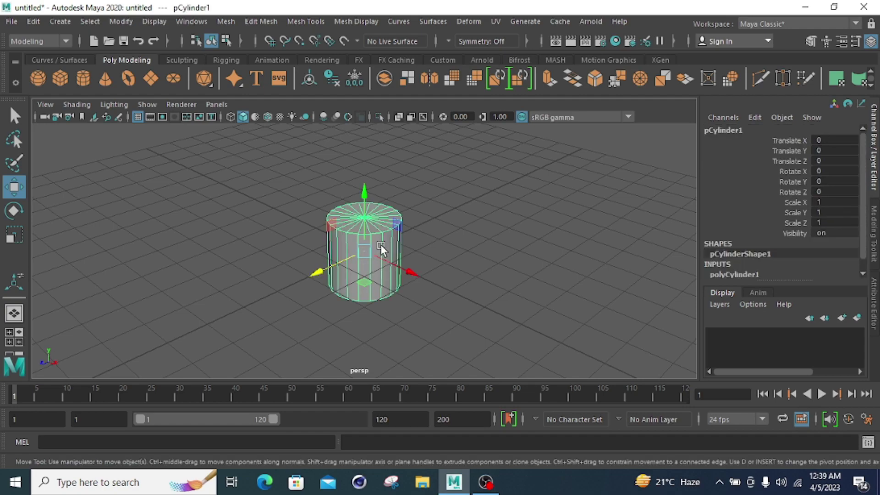
left_click(14, 116)
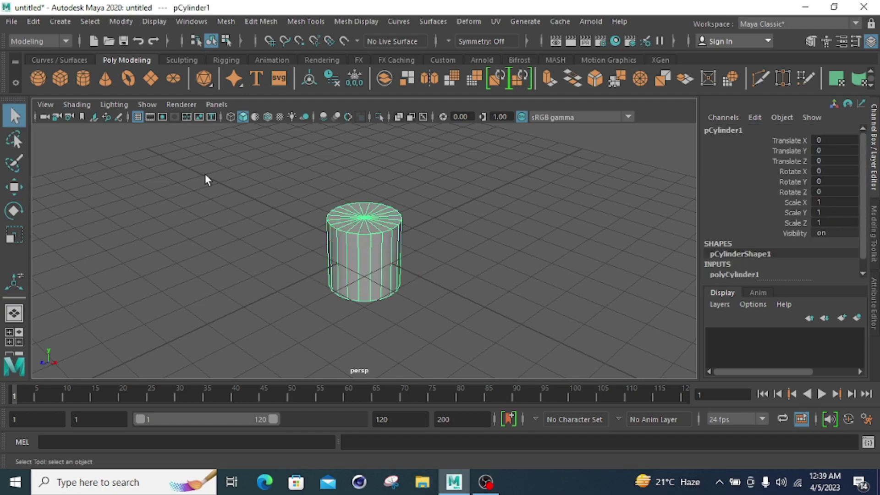
Switch the cylinder to vertex mode and move the front vertex of its top rim outward along X and Z
right_click(376, 257)
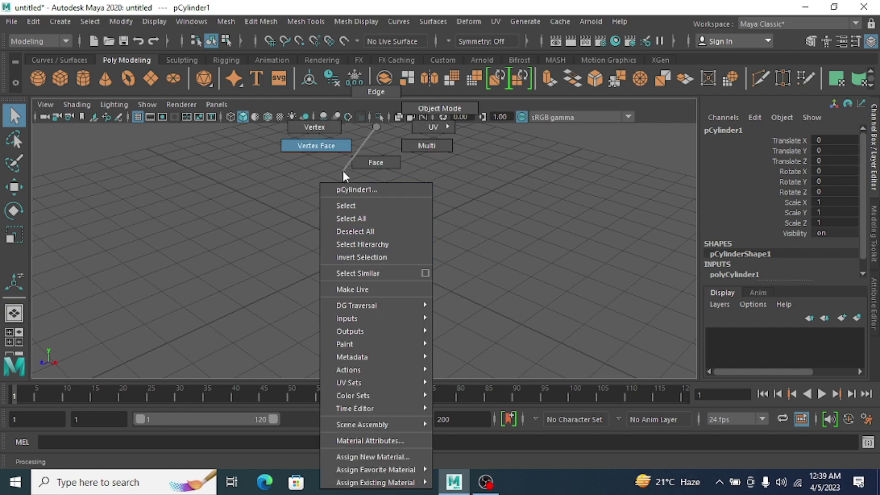
left_click(312, 127)
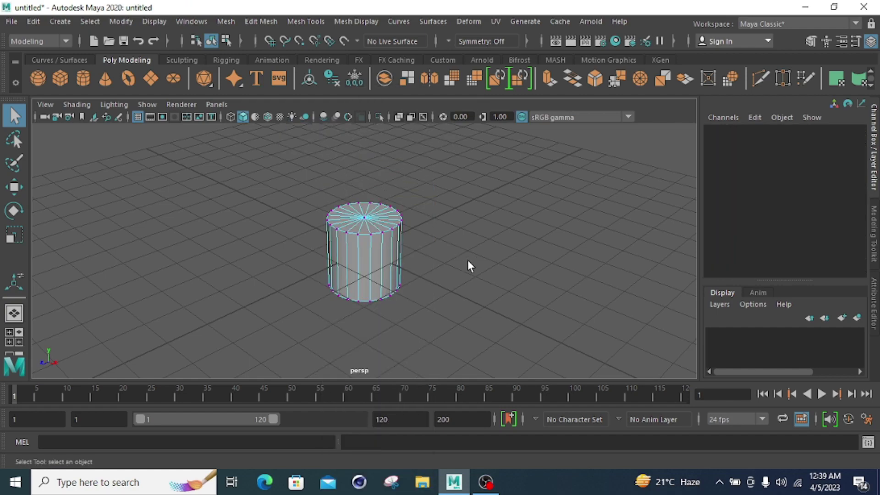
scroll(468, 260, "up", 3)
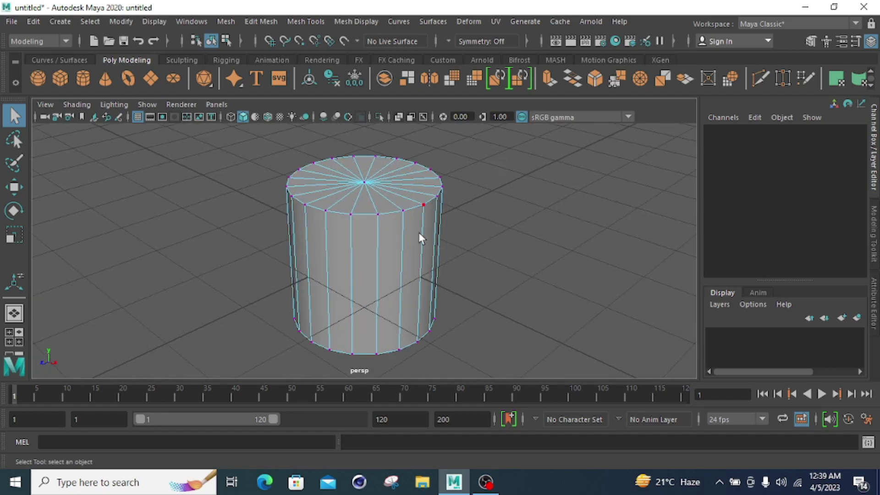
left_click(378, 215)
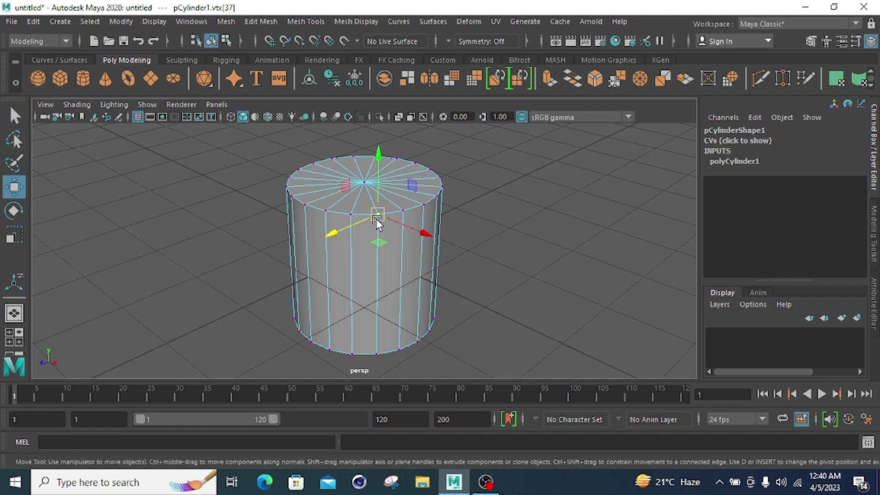
left_click_drag(378, 215, 455, 295)
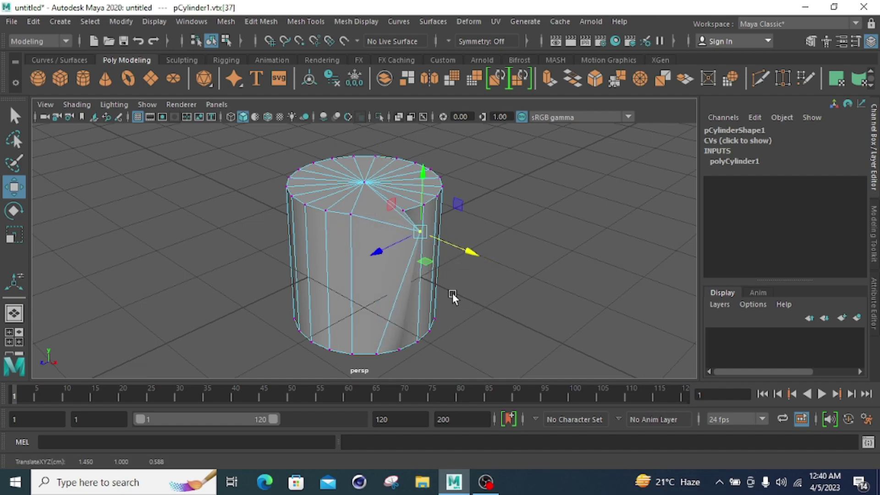
left_click_drag(379, 252, 374, 355)
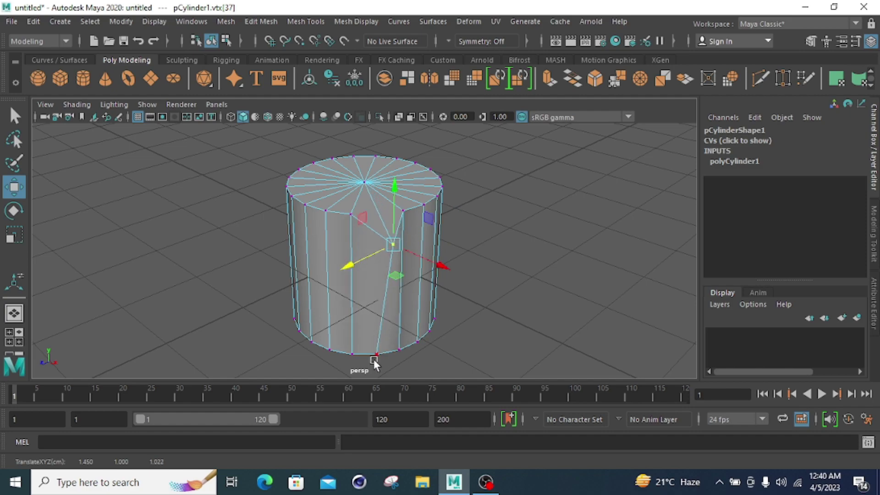
Select the front vertex of the bottom rim, pull it outward along X, adjust it along Z and lower it along Y
left_click(374, 354)
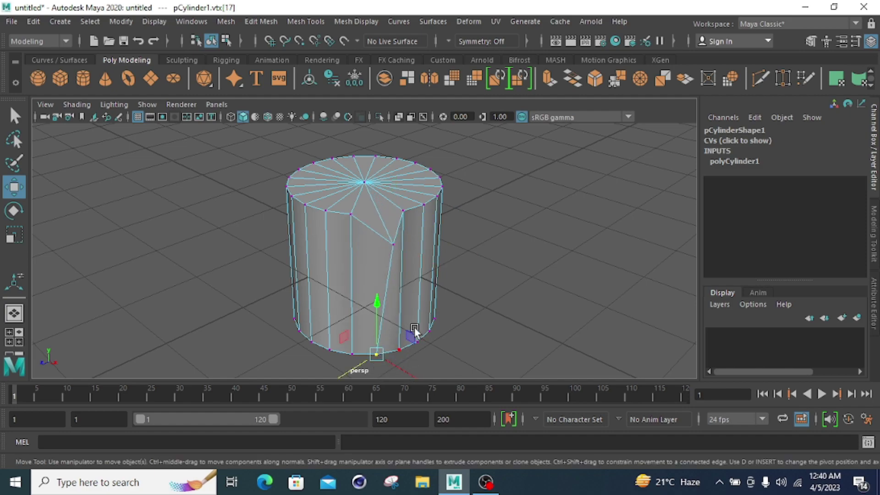
scroll(409, 352, "down", 3)
left_click_drag(420, 359, 430, 365)
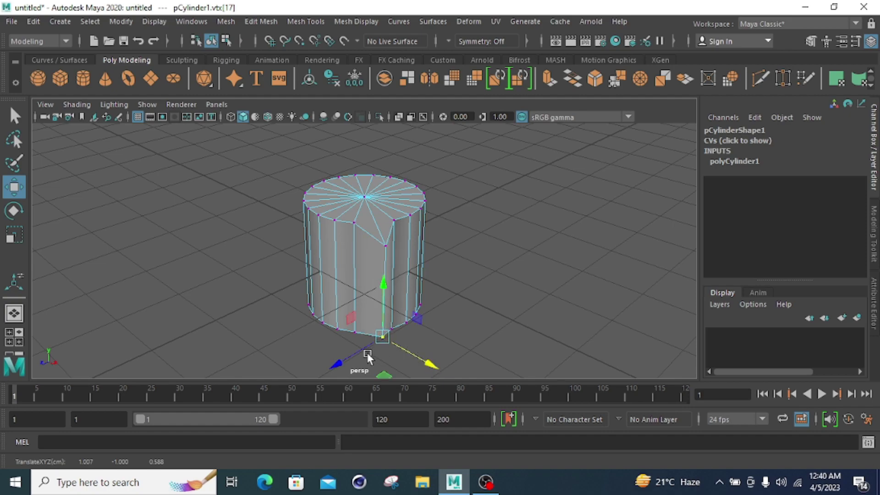
left_click_drag(369, 353, 361, 369)
left_click_drag(390, 293, 466, 297)
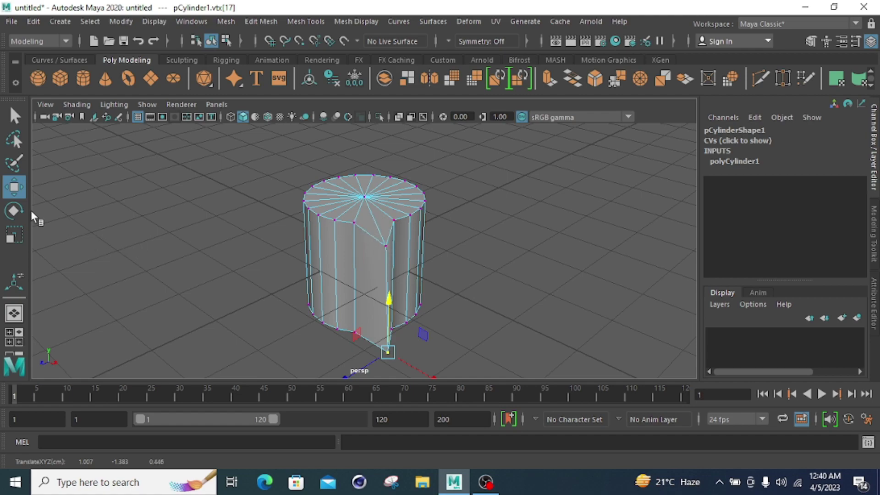
Try rotating the selected bottom-rim vertex with the Rotate tool, then deselect it
left_click(13, 212)
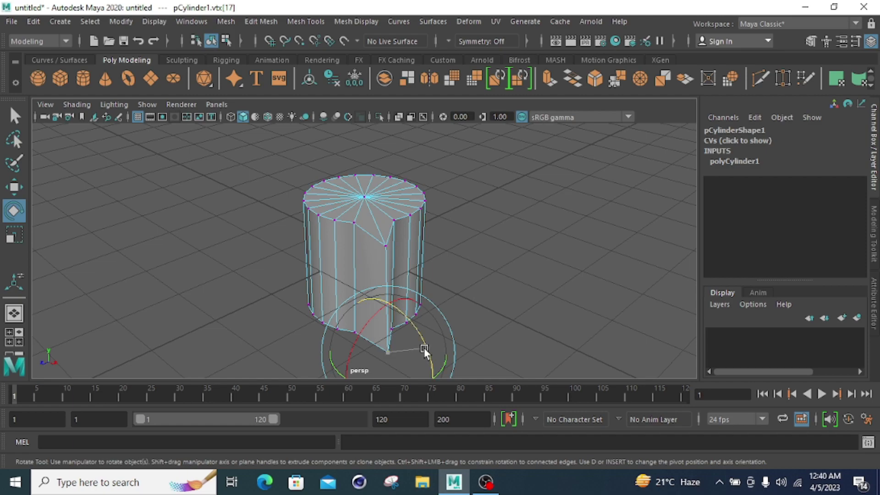
left_click_drag(411, 334, 355, 335)
left_click(433, 298)
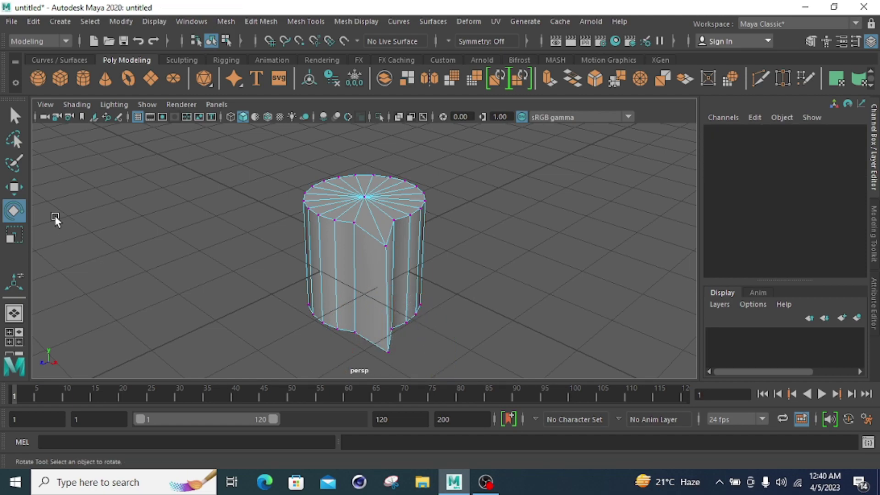
Undo the rotation and moves of the top-rim and bottom-rim vertices to restore the plain cylinder
left_click(14, 119)
key("ctrl+z")
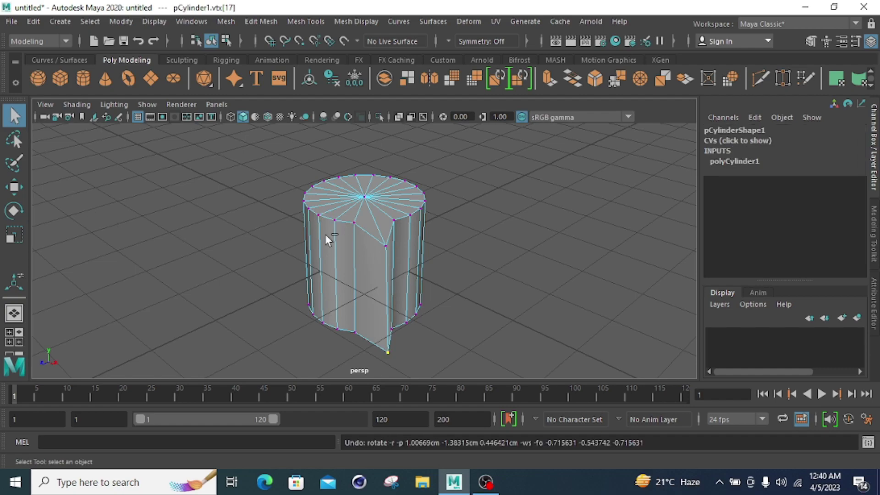
key("ctrl+z")
key("ctrl+z")
key("ctrl+z")
key("ctrl+z")
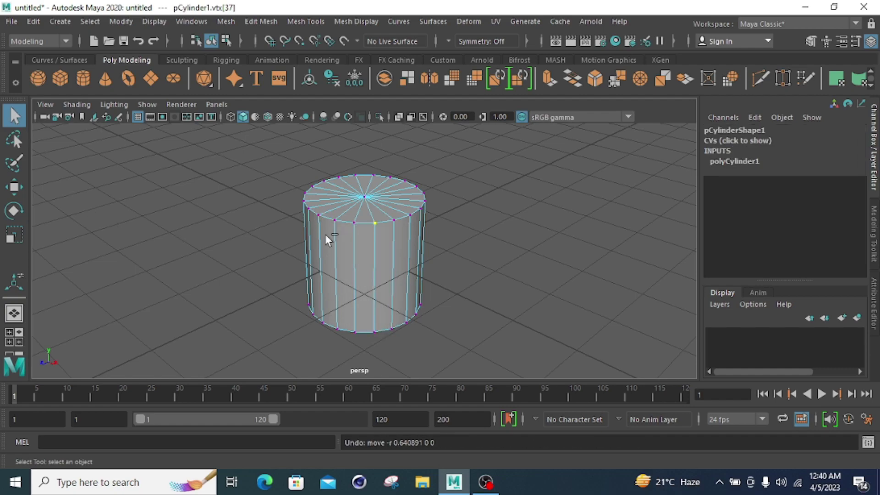
Switch the cylinder to face mode, raise the front wedge of its top cap along Y with a slight X shift, and deselect it
right_click(360, 255)
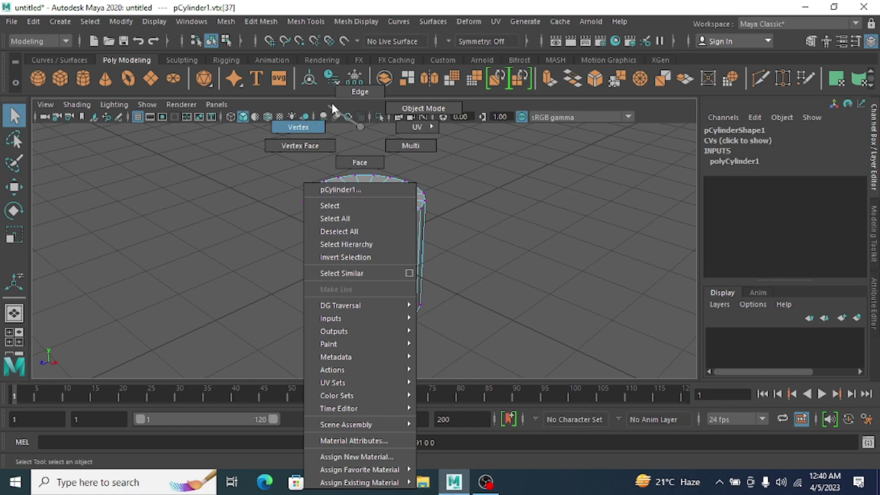
left_click(361, 162)
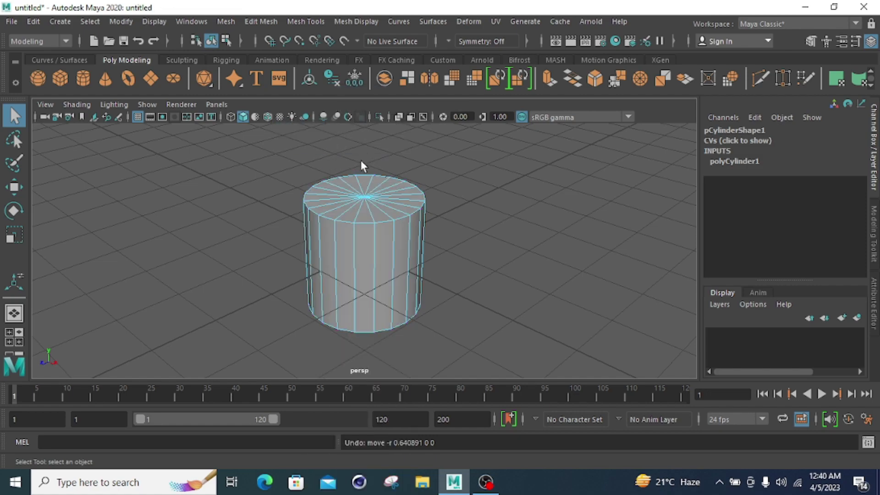
left_click(365, 260)
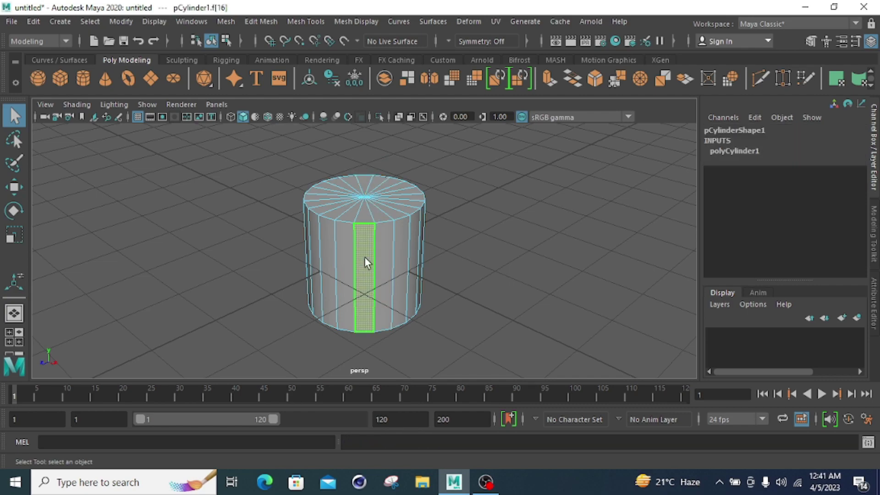
left_click(364, 214)
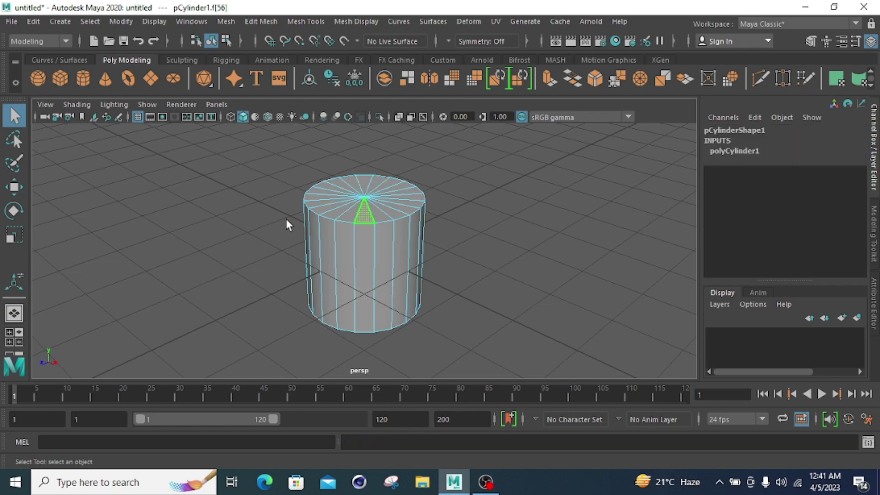
left_click(14, 187)
mouse_move(364, 151)
left_mouse_down()
mouse_move(368, 120)
mouse_move(367, 186)
mouse_move(365, 152)
left_mouse_up()
mouse_move(417, 227)
left_mouse_down()
mouse_move(434, 236)
mouse_move(411, 230)
left_mouse_up()
left_click_drag(363, 149, 364, 120)
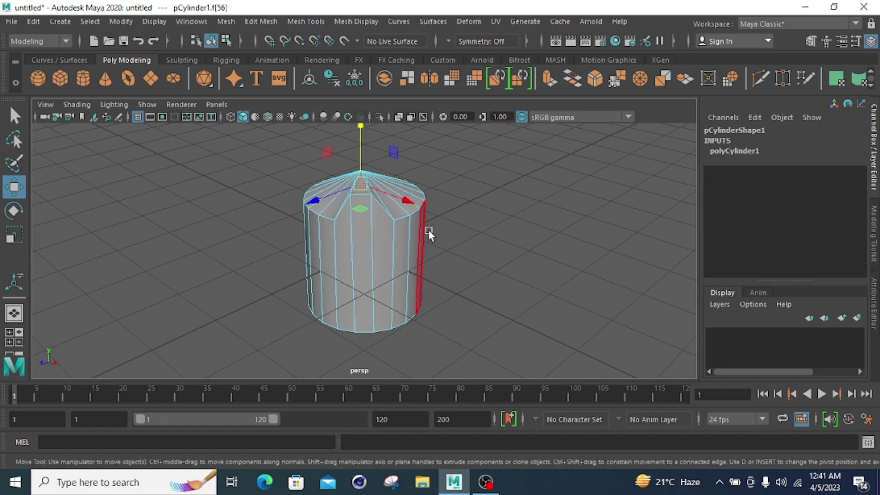
left_click(464, 216)
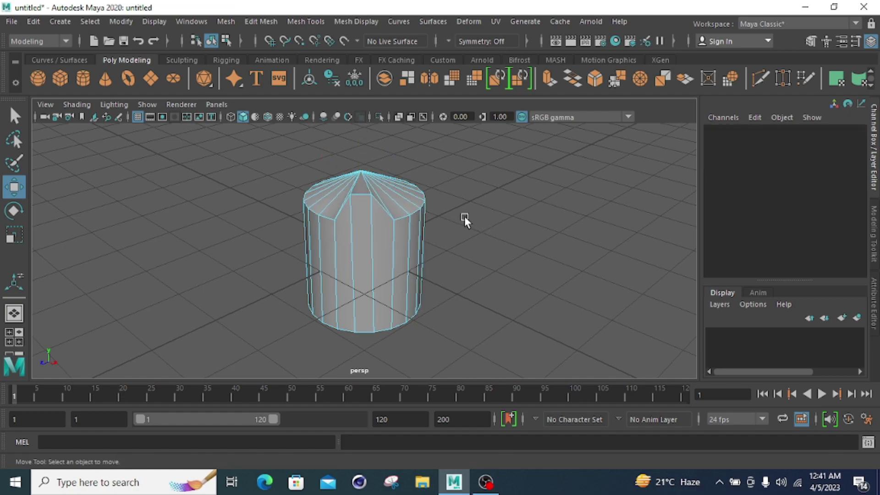
Try rotating the raised wedge face on the cylinder's top with the Rotate tool
left_click(21, 210)
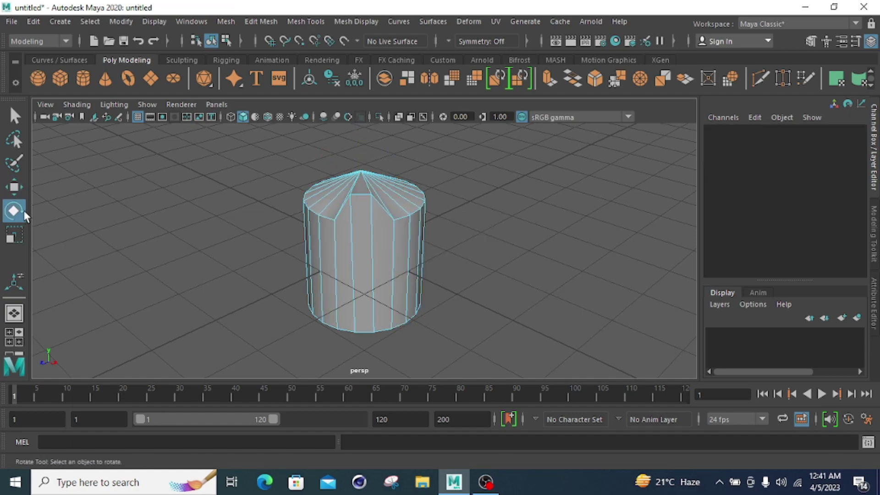
left_click(361, 184)
left_click_drag(321, 171, 337, 191)
key("ctrl+z")
left_click(367, 293)
key("ctrl+z")
Undo the rotation and moves of the wedge face to restore the cylinder's flat top
key("q")
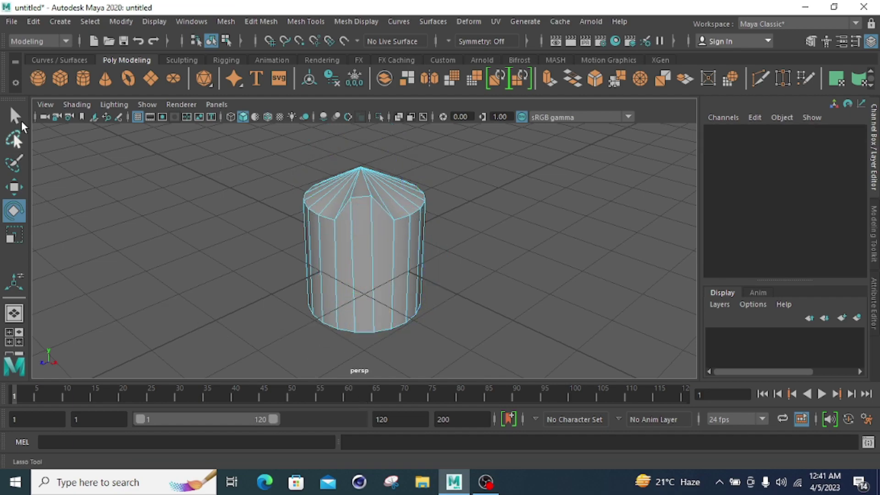
key("ctrl+z")
key("ctrl+z")
key("ctrl+z")
key("ctrl+z")
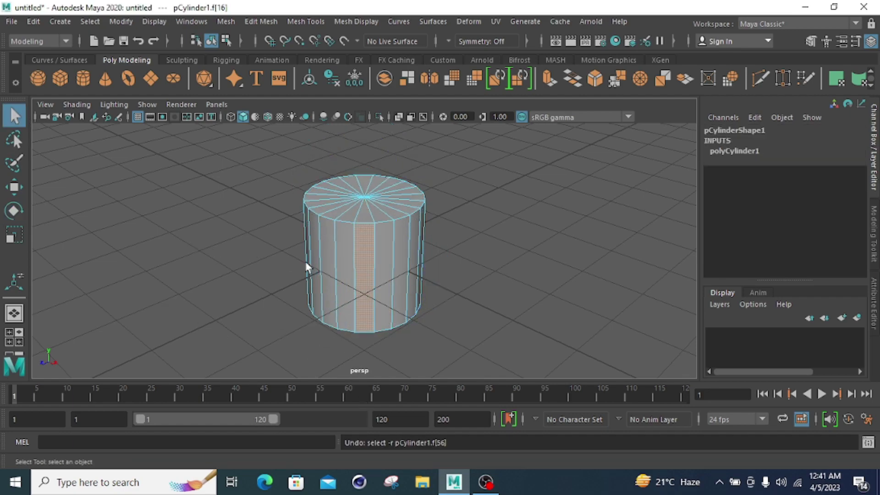
Switch the cylinder to edge mode and move a front vertical side edge about 1.33, -0.70 and 0.88 cm along X, Y and Z
left_click(387, 251)
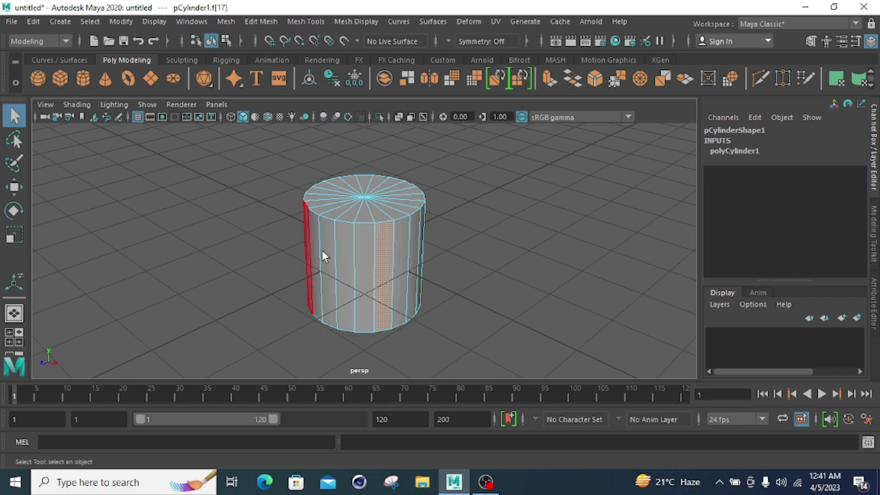
right_click_drag(342, 243, 403, 109)
right_click_drag(336, 249, 339, 89)
left_click(373, 237)
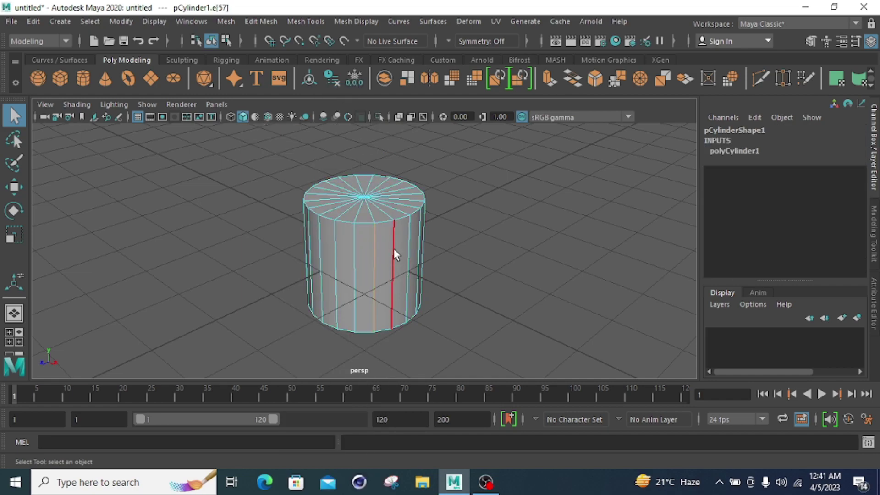
left_click(14, 188)
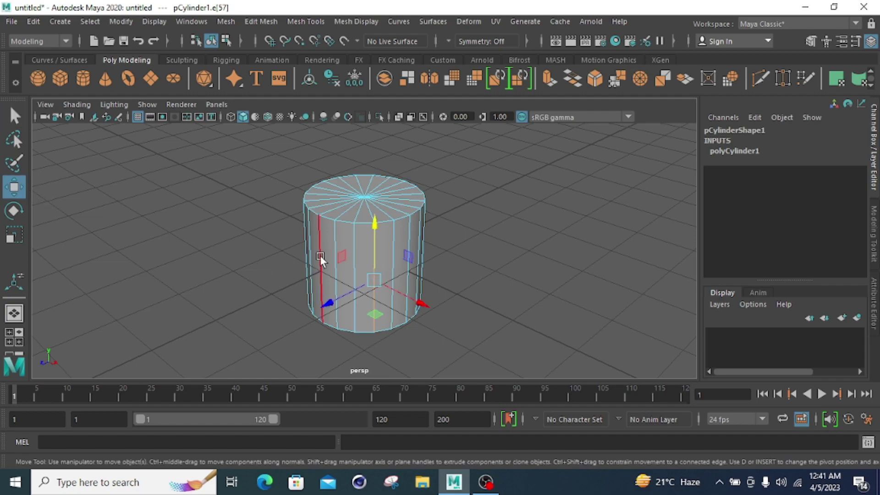
left_click_drag(431, 306, 450, 336)
left_click_drag(403, 241, 406, 279)
left_click_drag(362, 349, 337, 367)
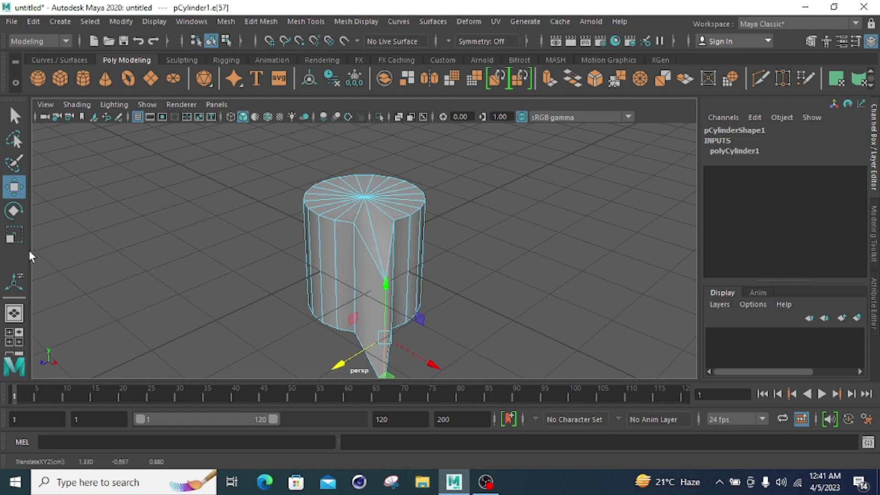
Move a rear radial edge of the cylinder's top cap about -1.61, 1.41 and 0.11 cm along X, Y and Z
left_click(331, 184)
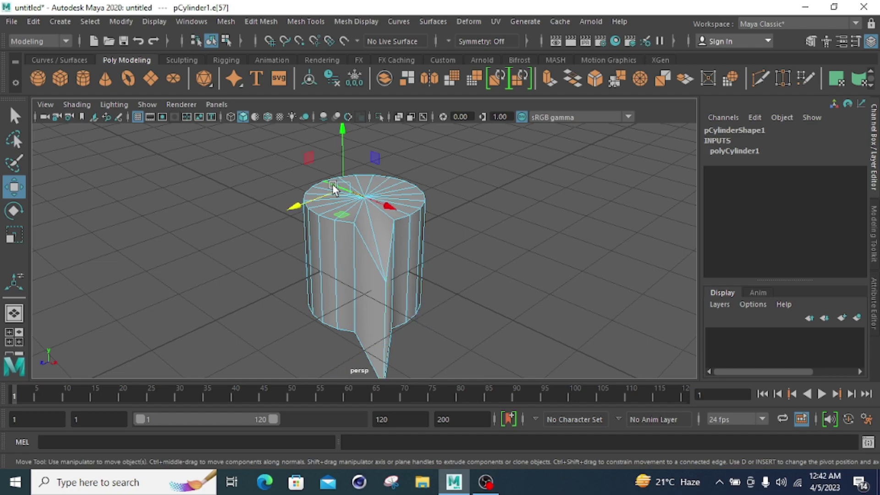
left_click_drag(351, 153, 339, 113)
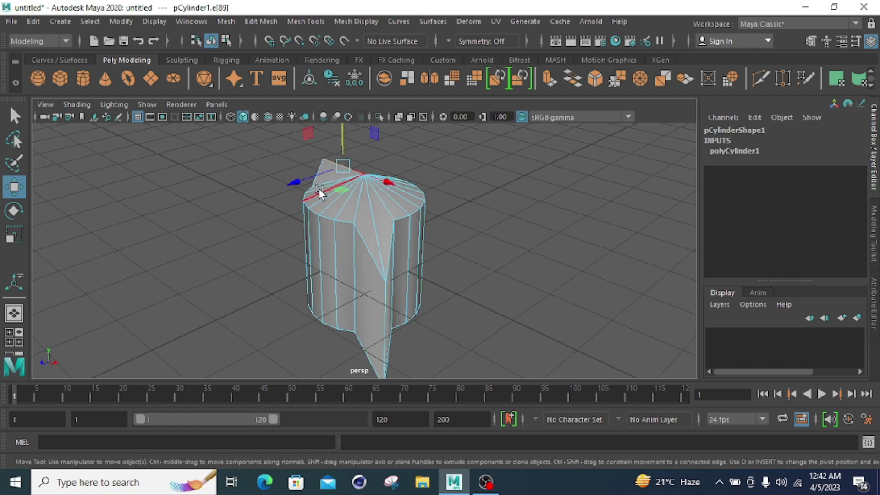
left_click_drag(298, 180, 295, 153)
left_click_drag(387, 184, 334, 171)
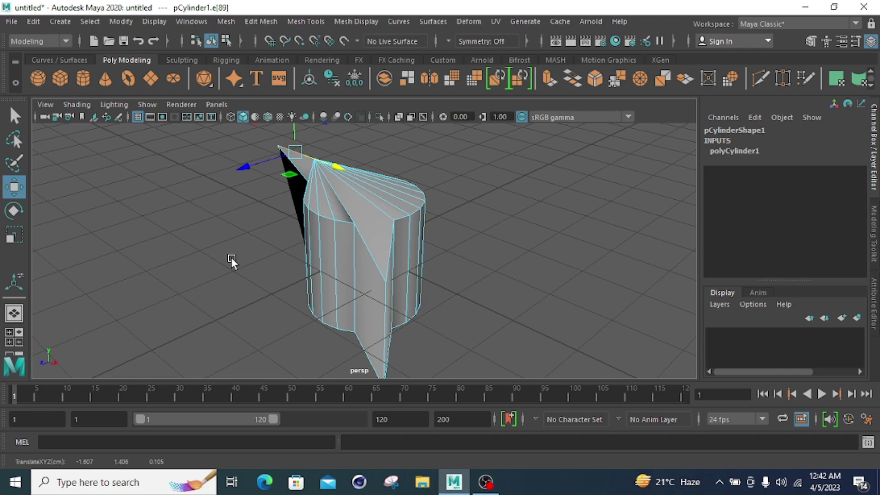
Rotate the raised top-cap edge about the X axis with the Rotate tool
scroll(312, 245, "down", 2)
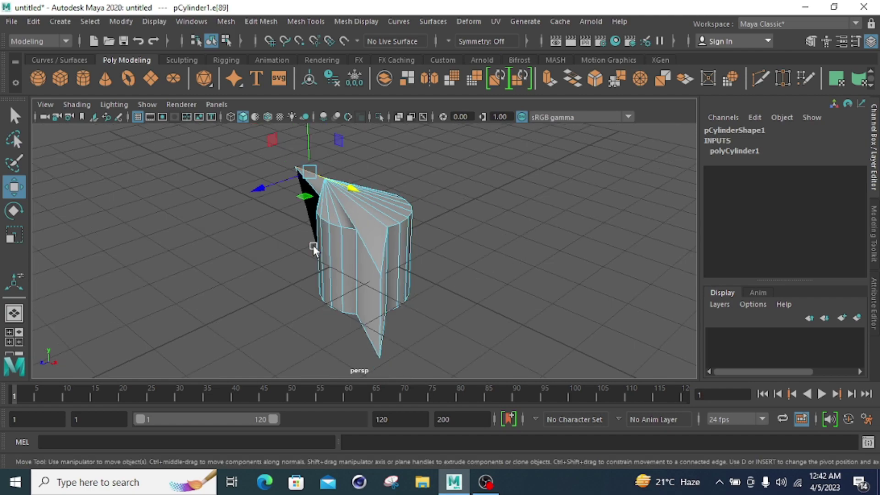
scroll(313, 246, "up", 3)
scroll(313, 245, "up", 1)
scroll(313, 245, "down", 4)
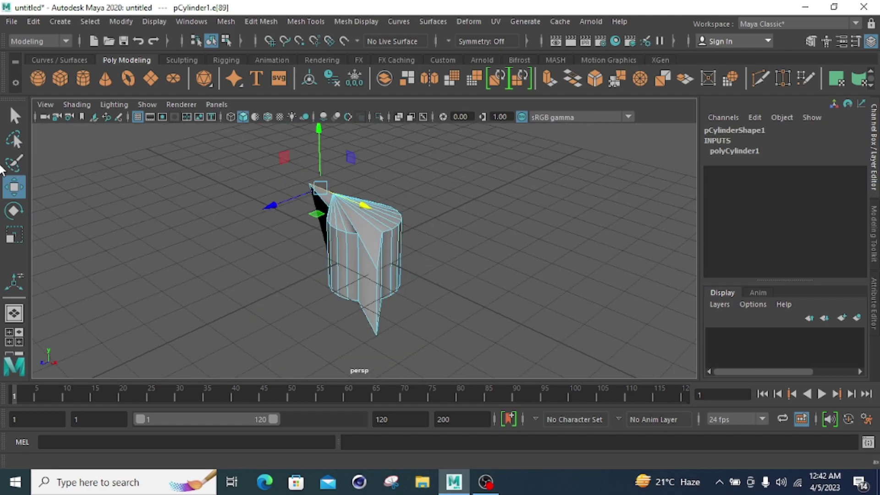
left_click(16, 215)
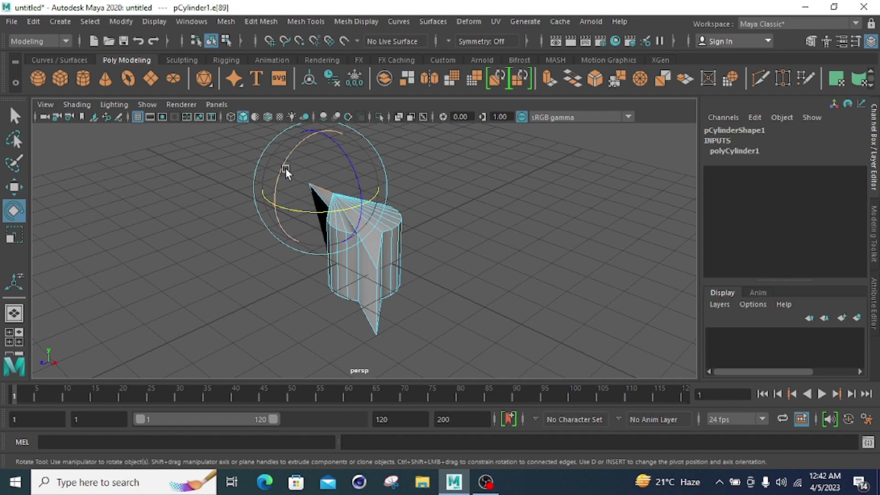
left_click_drag(278, 180, 349, 182)
Select the pulled-out front side edge and rotate it about the Z and X axes
left_click(377, 303)
left_click_drag(419, 307, 403, 290)
left_click_drag(351, 278, 401, 297)
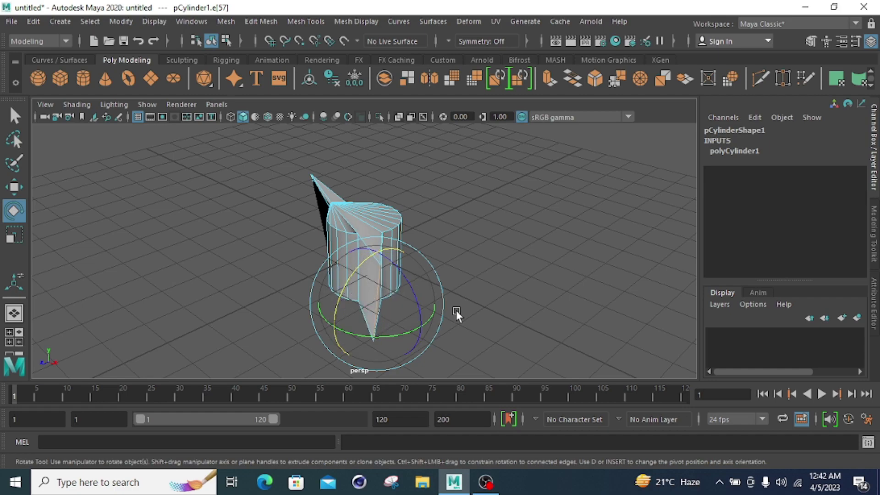